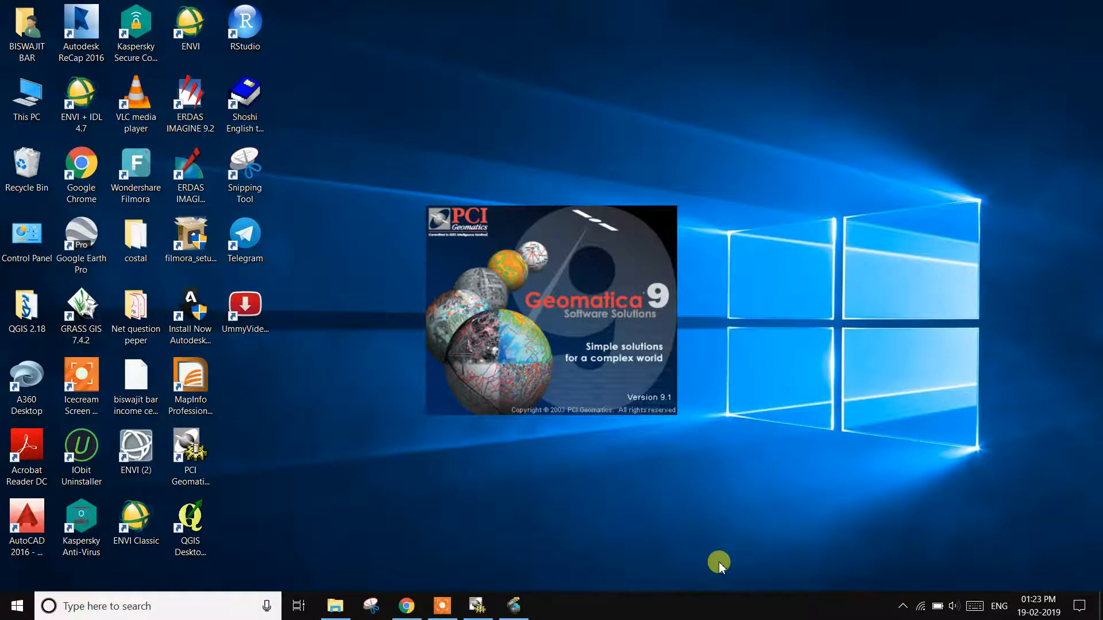
Step: Bring up Geomatica Focus, start opening a file and browse to the REMOTE SENSING AND GIS folder on Local Disk (D:)
click(509, 608)
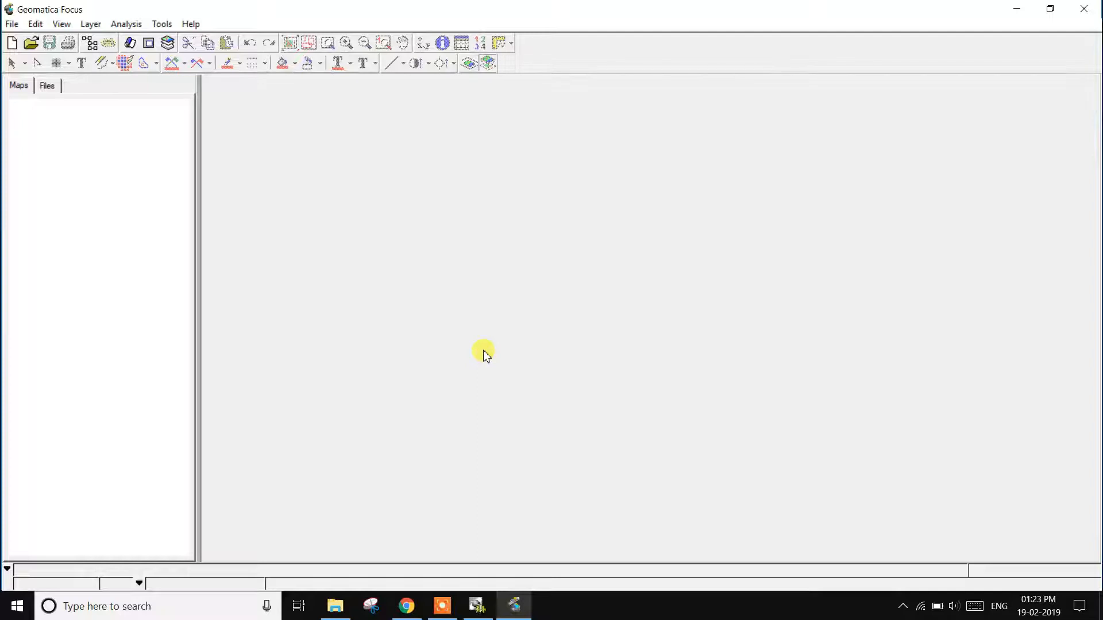
click(31, 43)
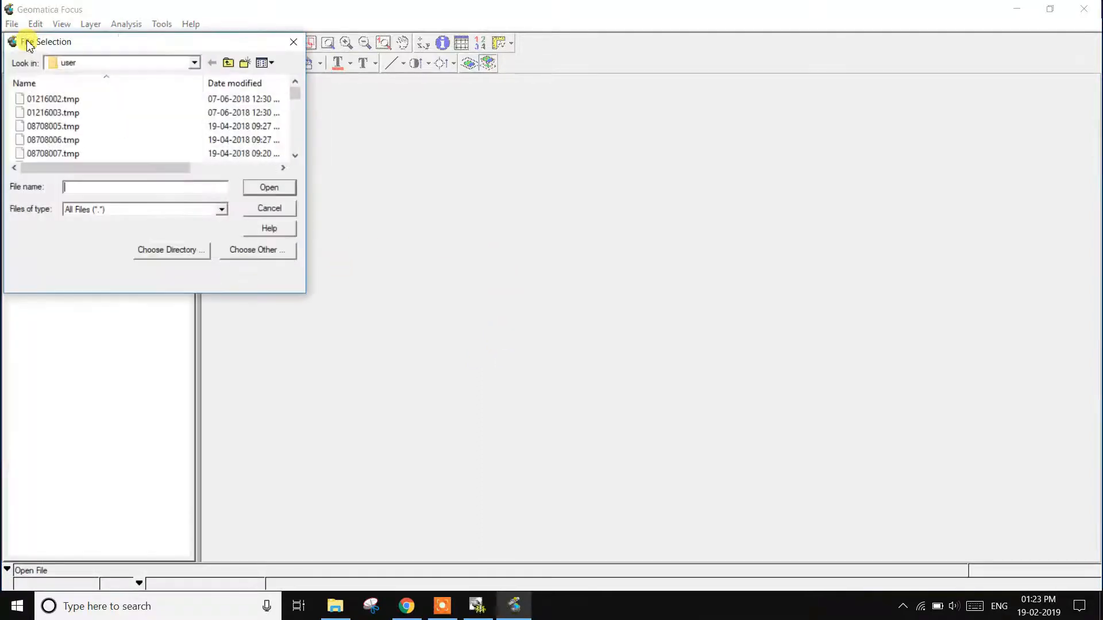
click(195, 63)
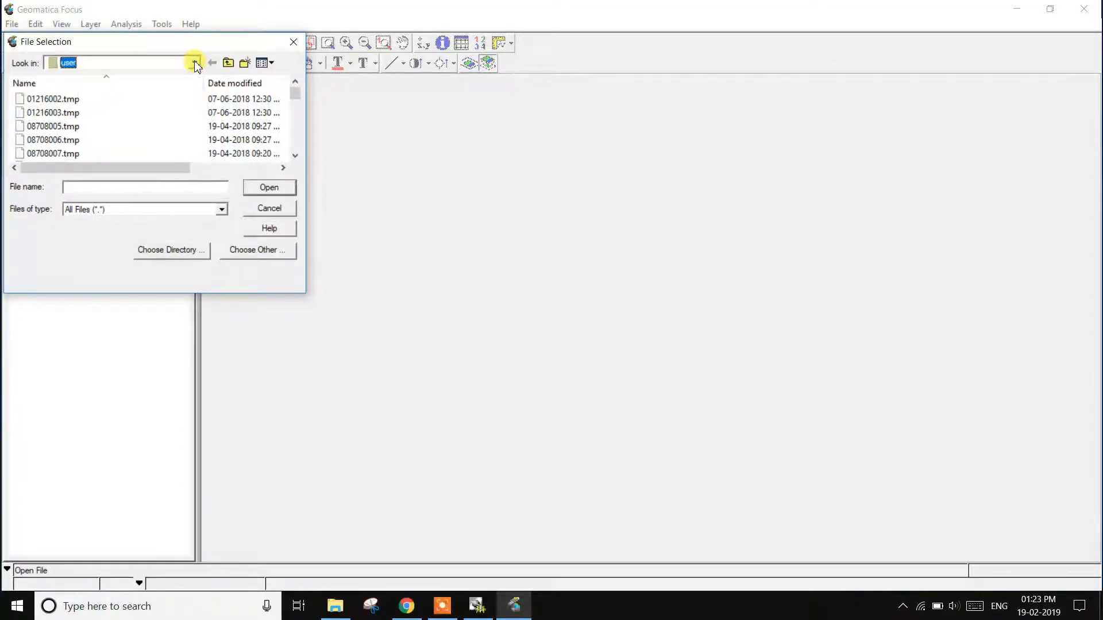
click(195, 63)
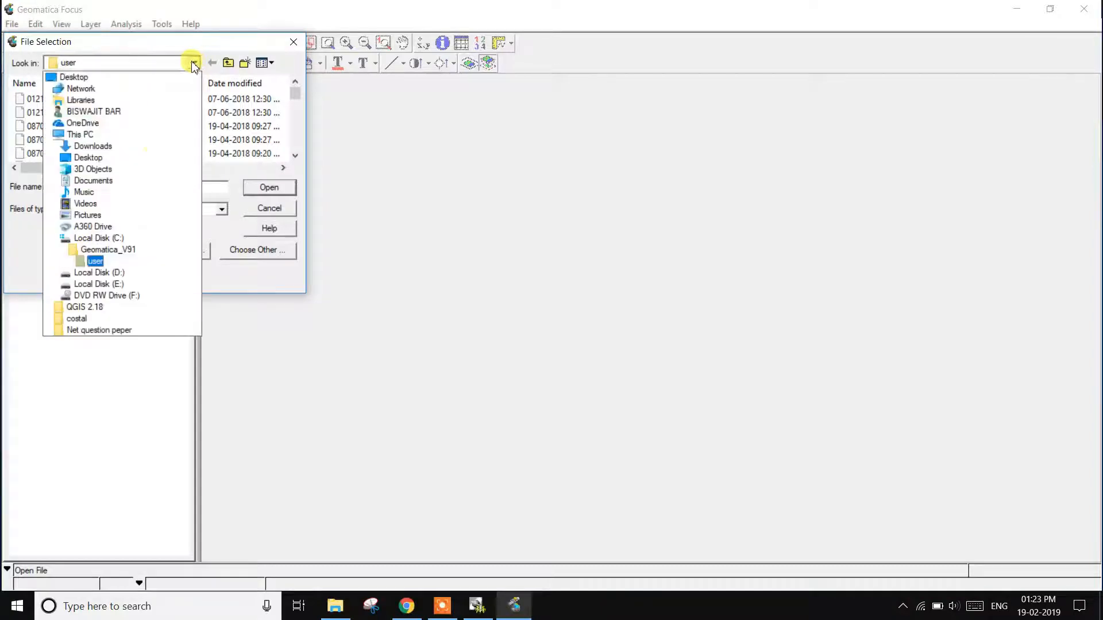
click(118, 274)
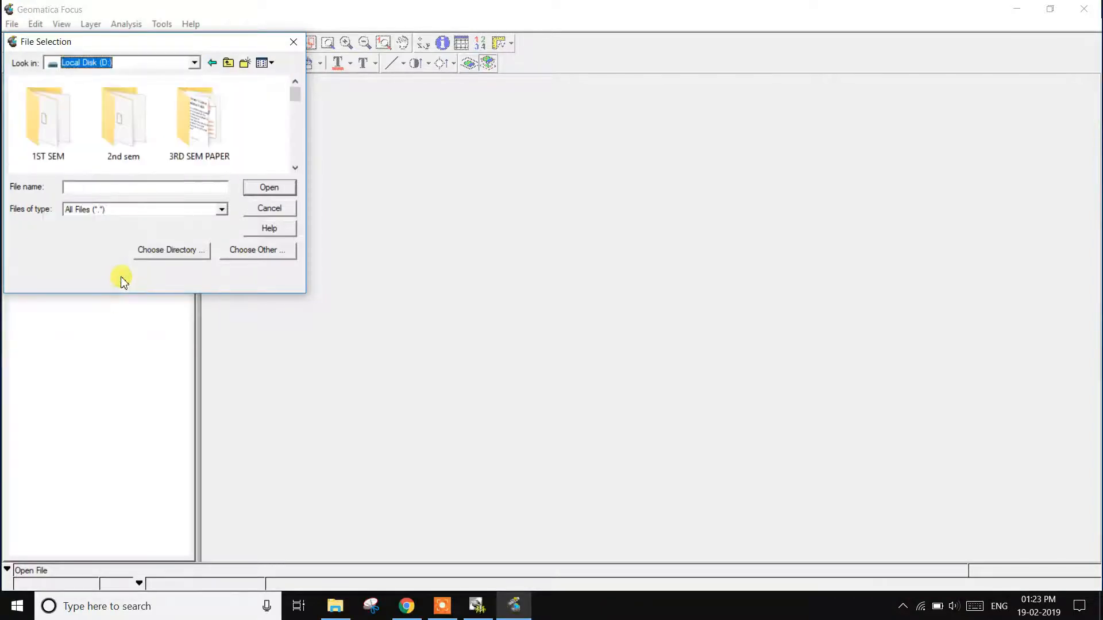
scroll(174, 160, down, 2)
scroll(175, 163, down, 1)
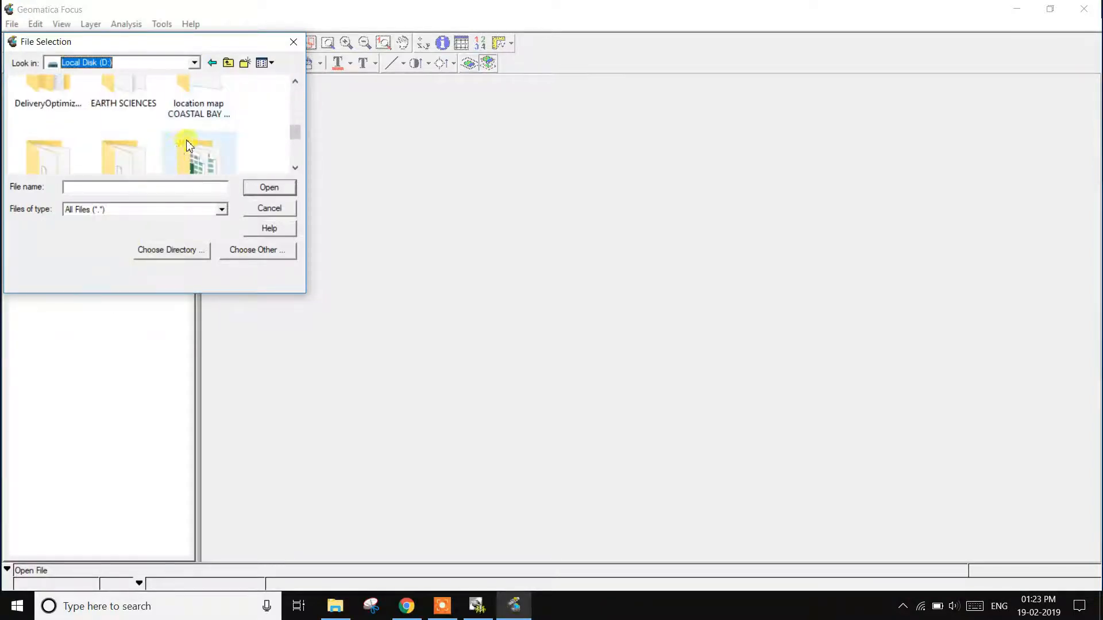
scroll(187, 146, down, 1)
double_click(184, 143)
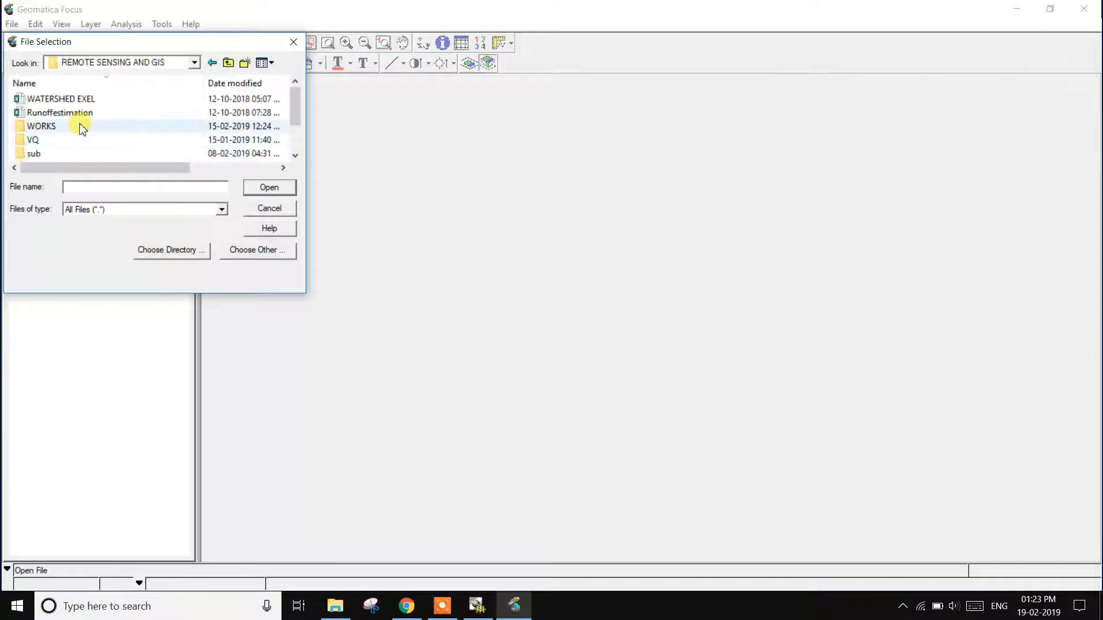
Step: Browse through DATA RSG, landsat 8 row data, SOUTH 24 PARGANA LANDSAD -8 and south 24 pargana 138 45 2014 into the LC08_L1TP_138045_20141218_20170416_01_T1 folder
scroll(56, 148, down, 1)
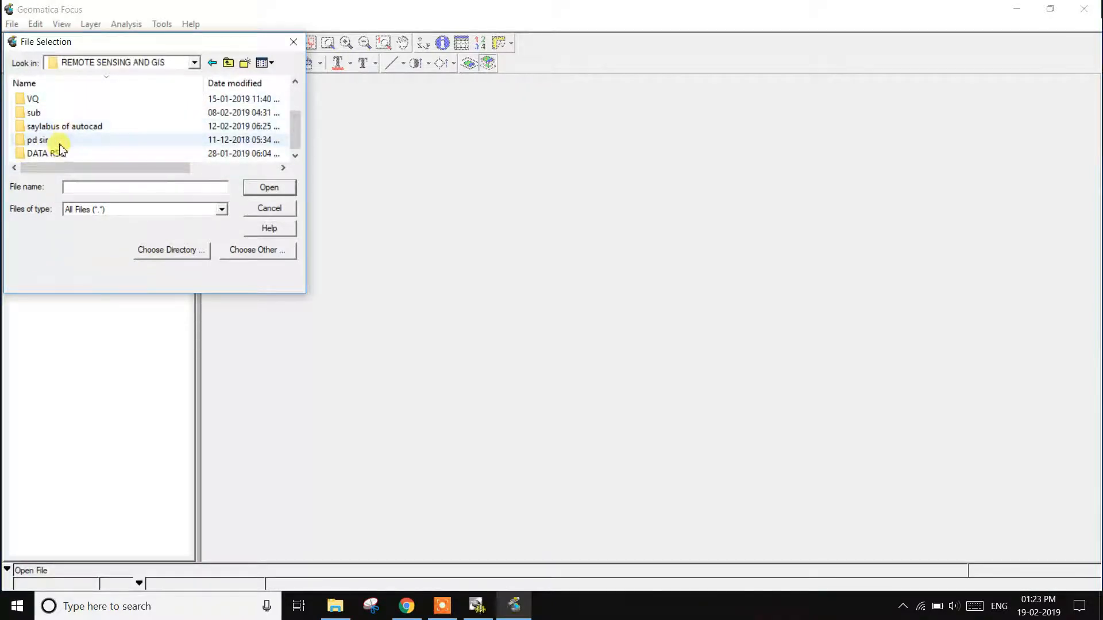
double_click(62, 153)
scroll(105, 151, down, 2)
scroll(115, 154, down, 2)
double_click(98, 141)
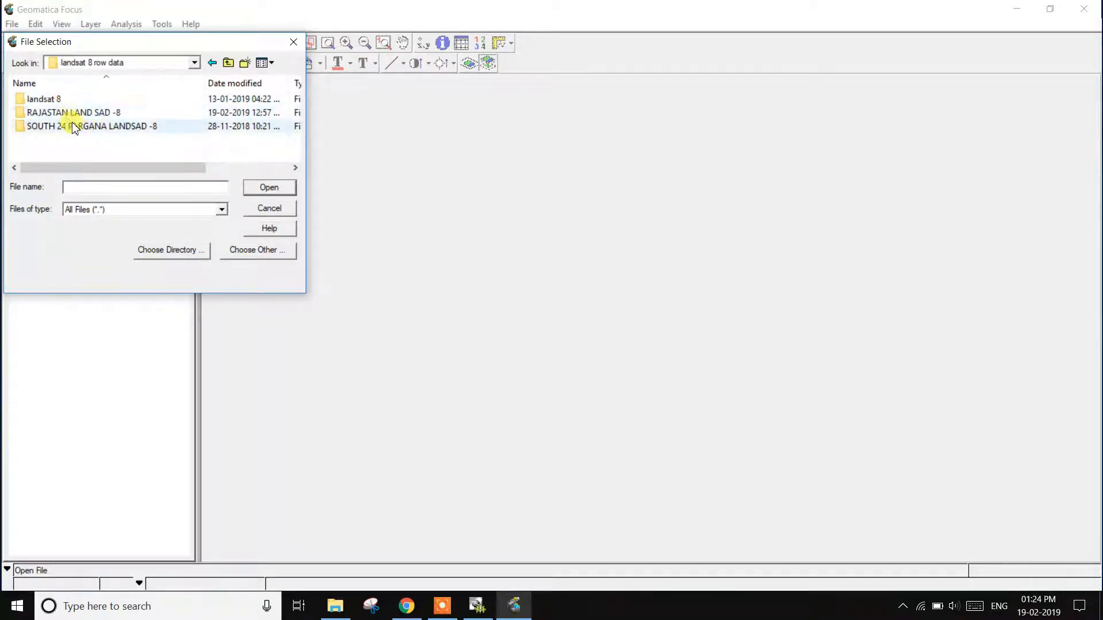
double_click(74, 126)
double_click(88, 101)
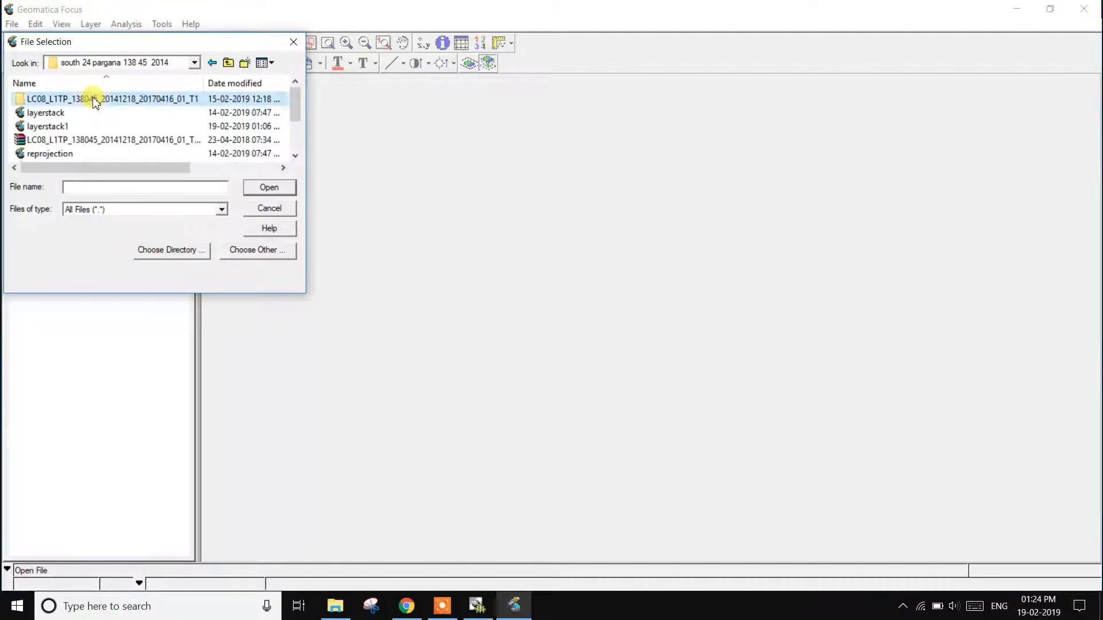
double_click(94, 101)
Step: Filter the listed files to the TIFF 6.0 (.tif) type
click(222, 209)
scroll(149, 373, down, 4)
scroll(149, 377, down, 10)
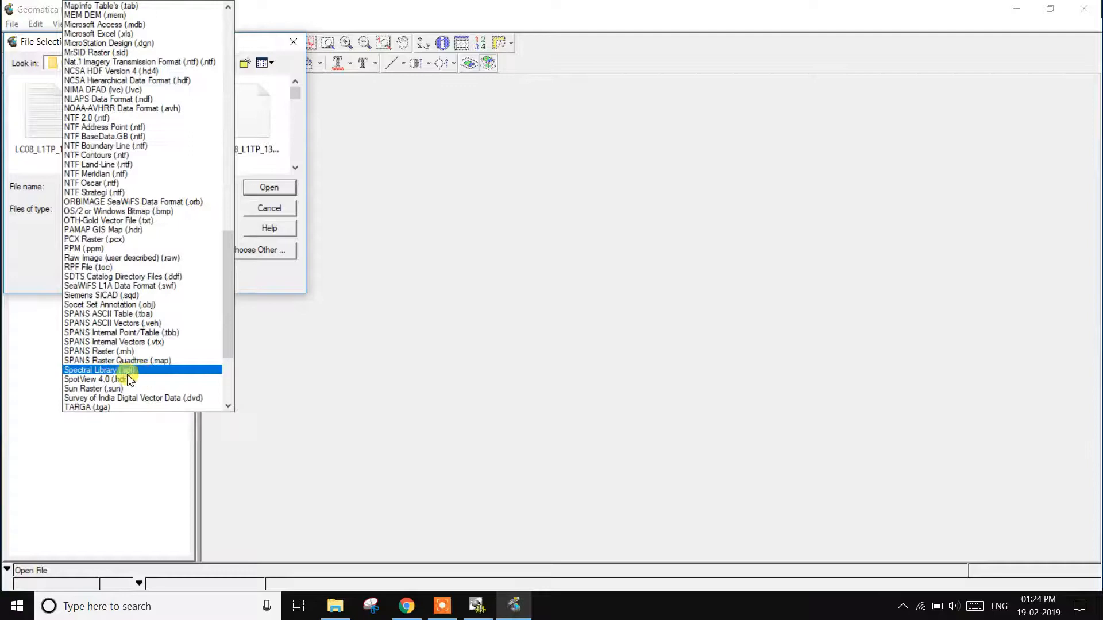
scroll(95, 382, down, 2)
click(95, 379)
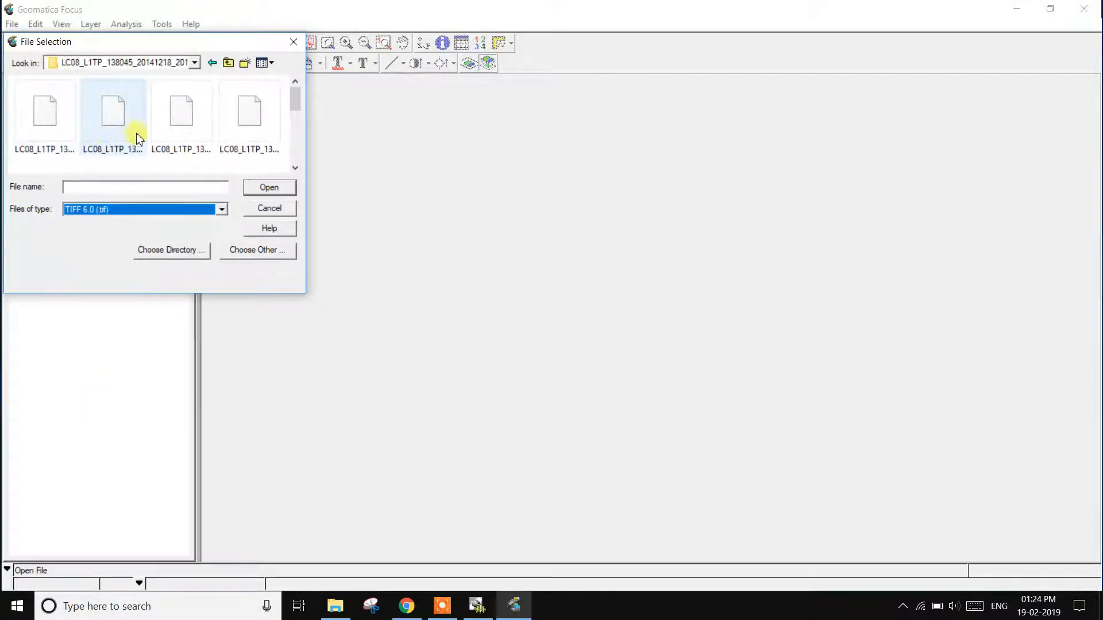
Step: Open the B3, B4 and B5 band images together and fit the map view to the full image extent
click(176, 141)
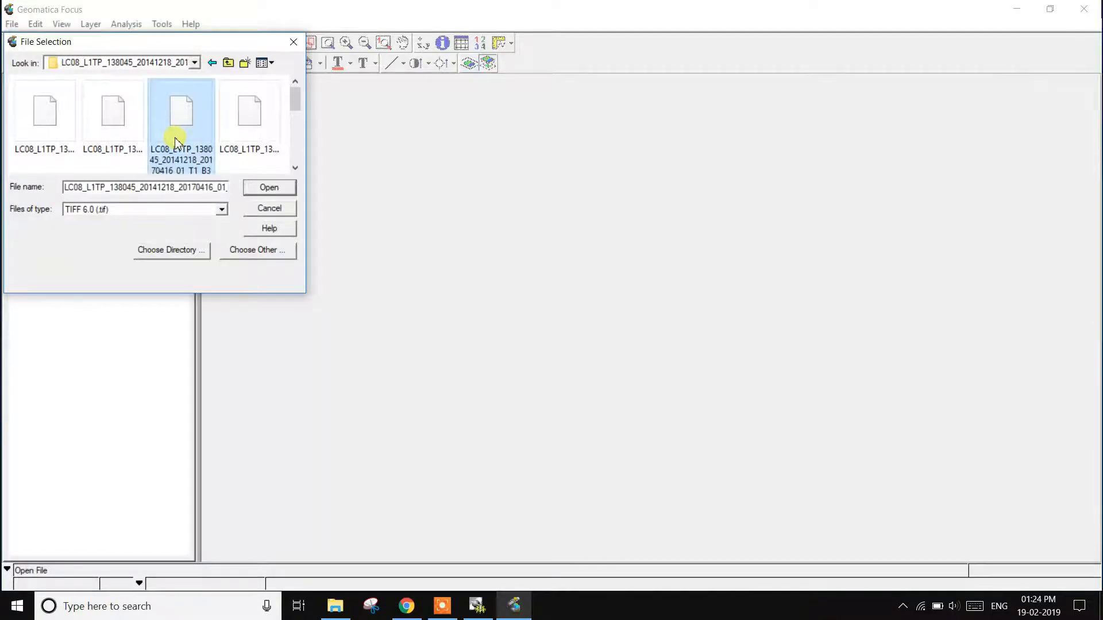
ctrl+click(266, 153)
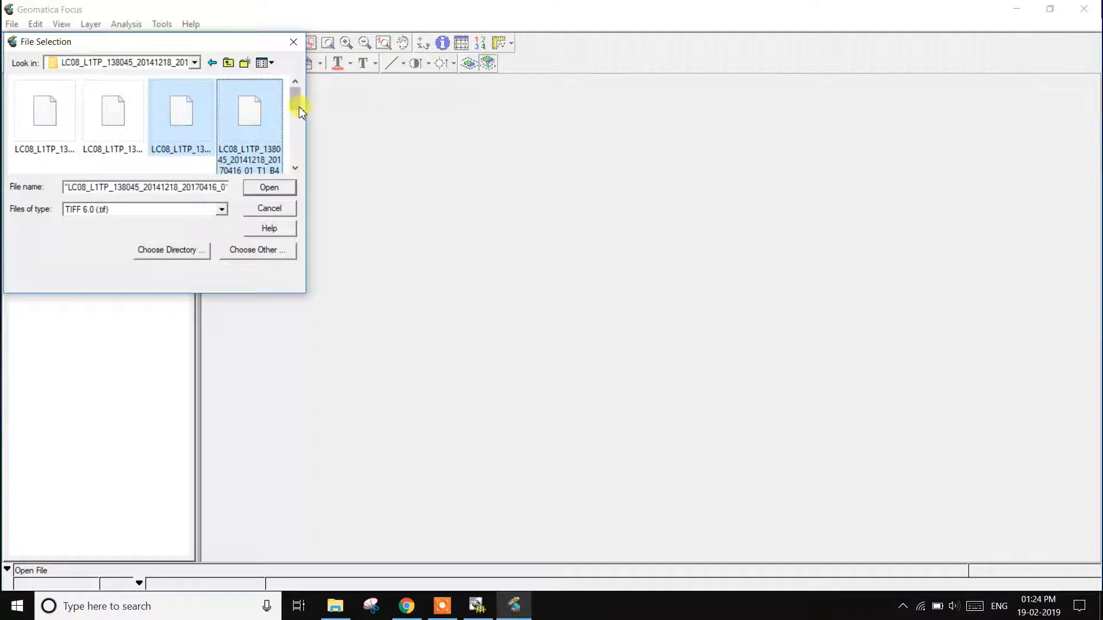
scroll(299, 114, down, 2)
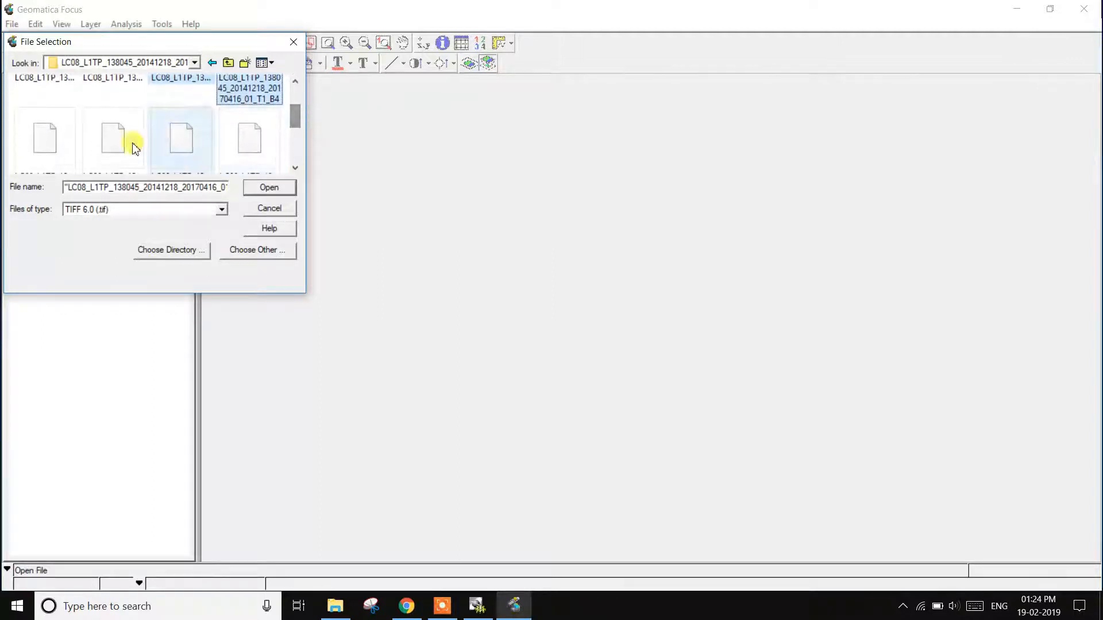
ctrl+click(73, 136)
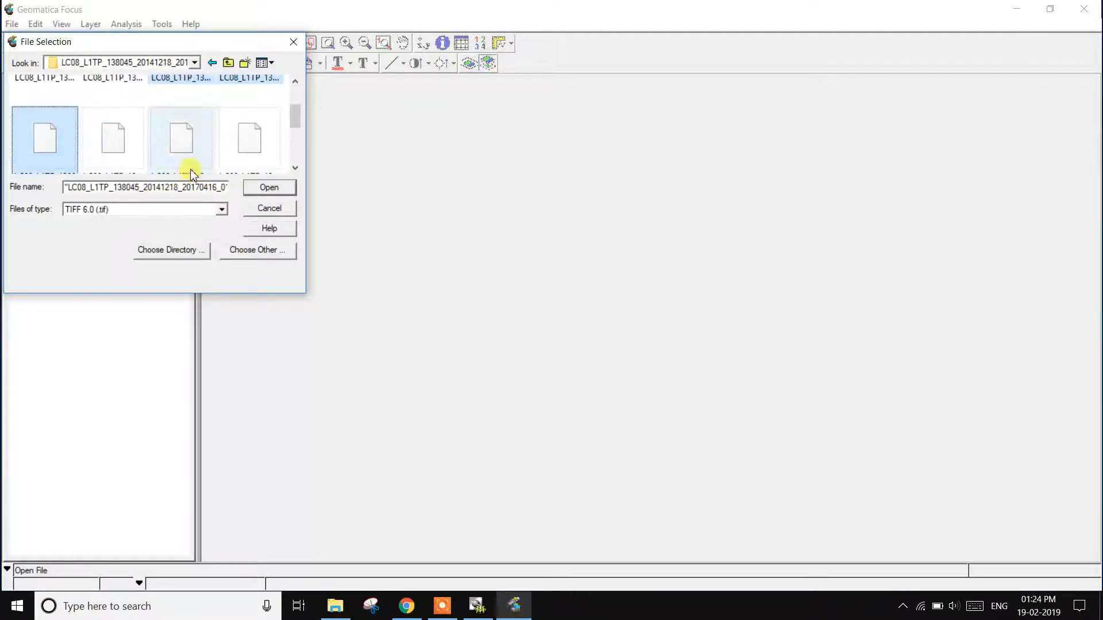
click(263, 188)
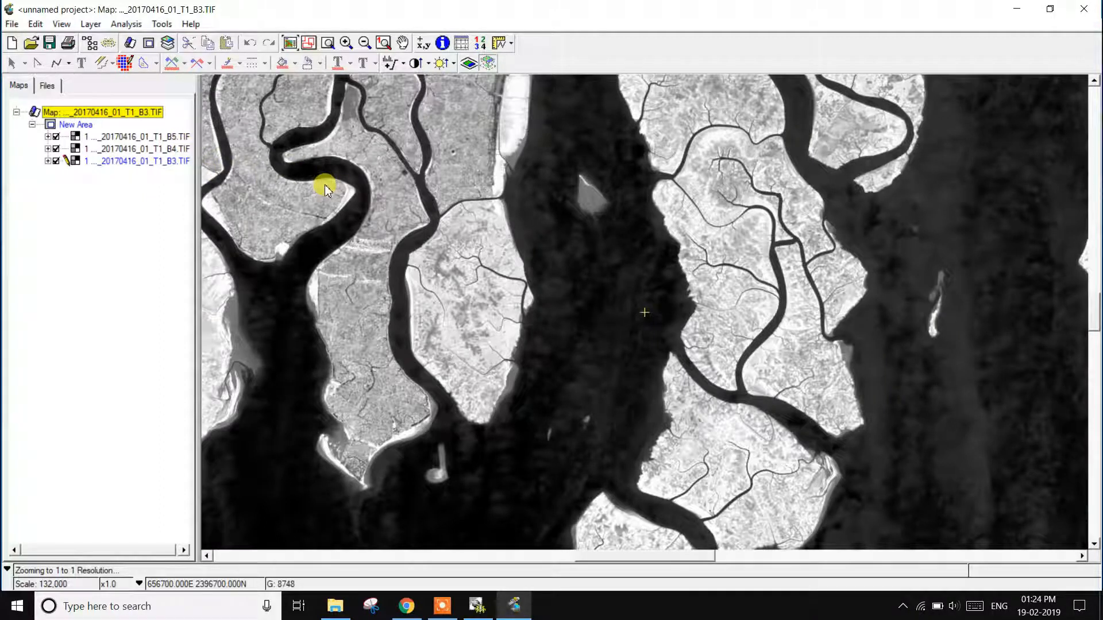
click(290, 43)
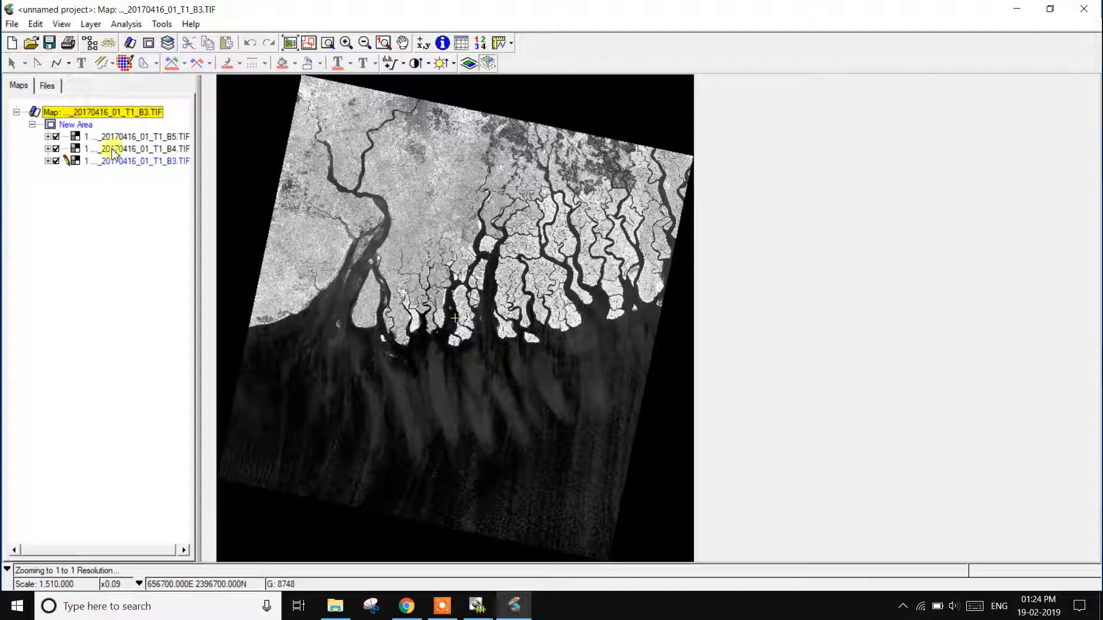
Step: Map the red, green and blue components of the B3 layer to the B4 image in the RGB mapping
click(91, 24)
click(118, 247)
click(478, 330)
click(505, 319)
click(497, 329)
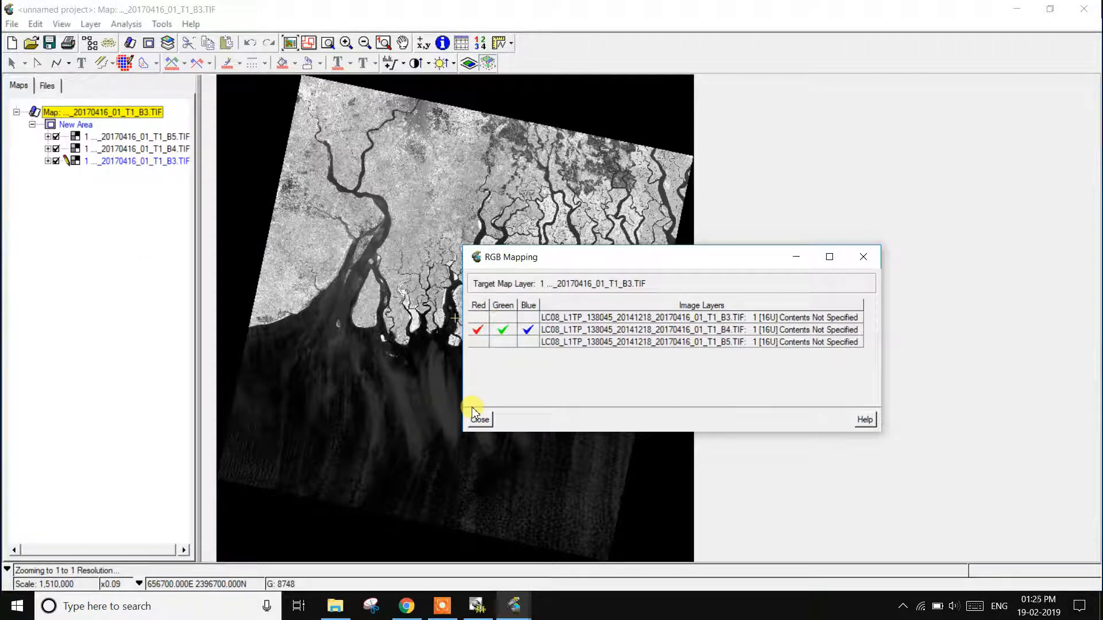
click(483, 421)
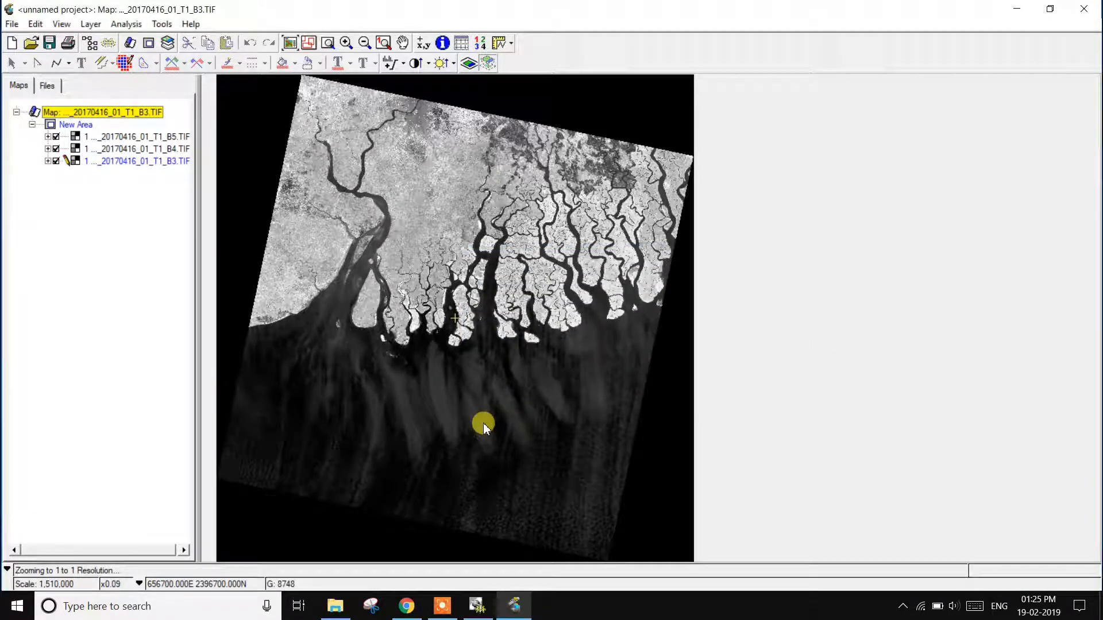
Step: Start the Data Merge Wizard, include all three band files as input layers and proceed to the output setup
click(166, 24)
click(205, 89)
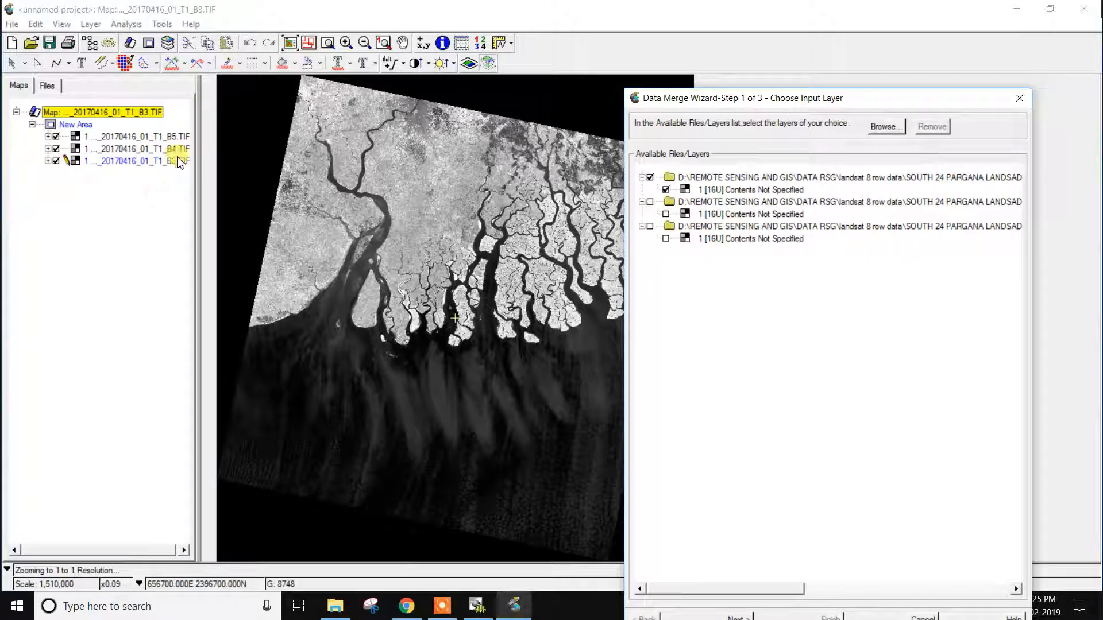
click(649, 202)
click(649, 227)
drag(782, 98, 738, 21)
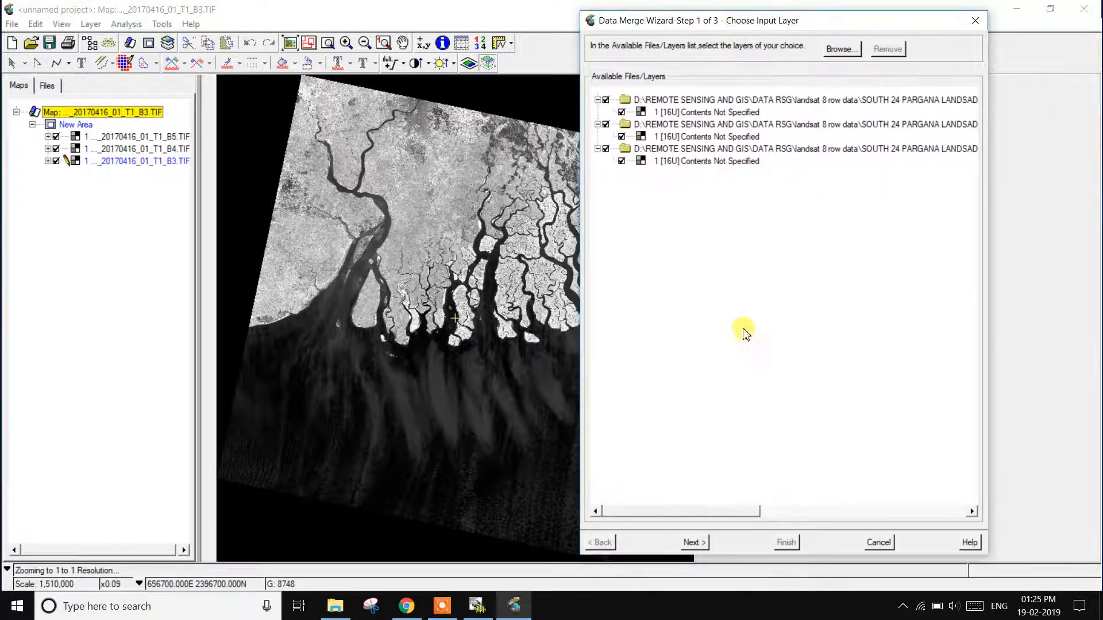
click(692, 542)
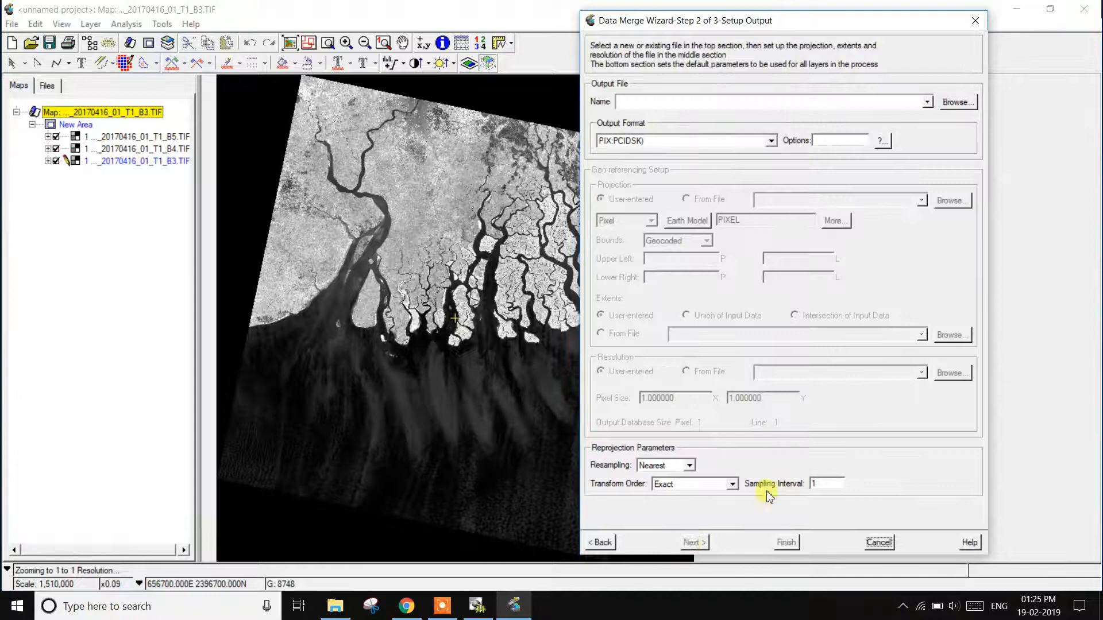
Step: Set the merge output file to layerstack9 in the south 24 pargana 138 45 2014 folder
click(953, 103)
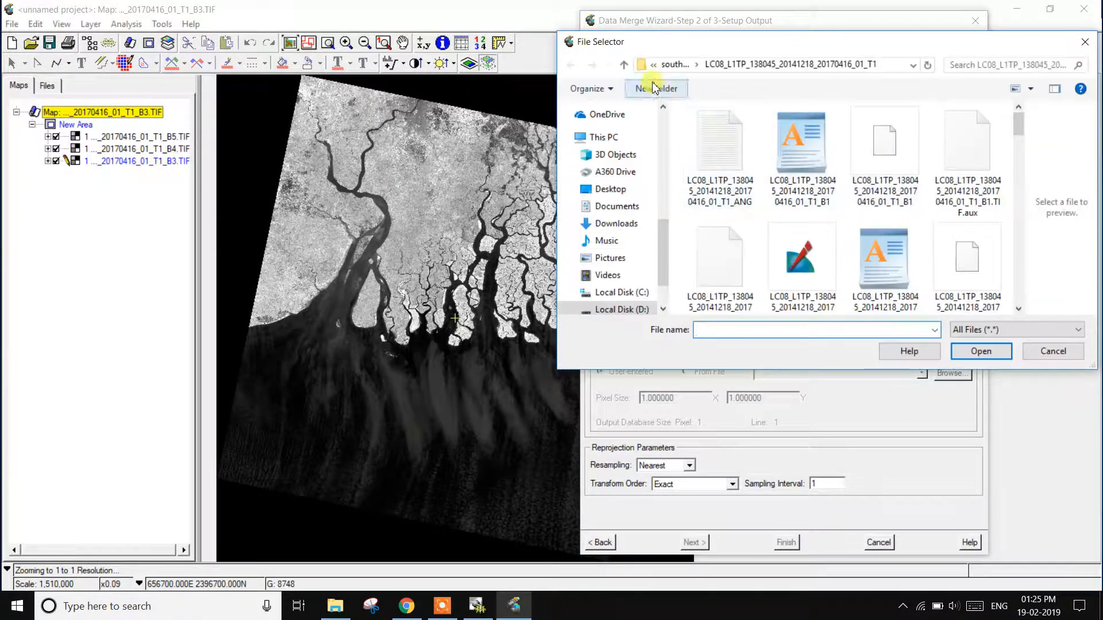
click(624, 65)
click(733, 161)
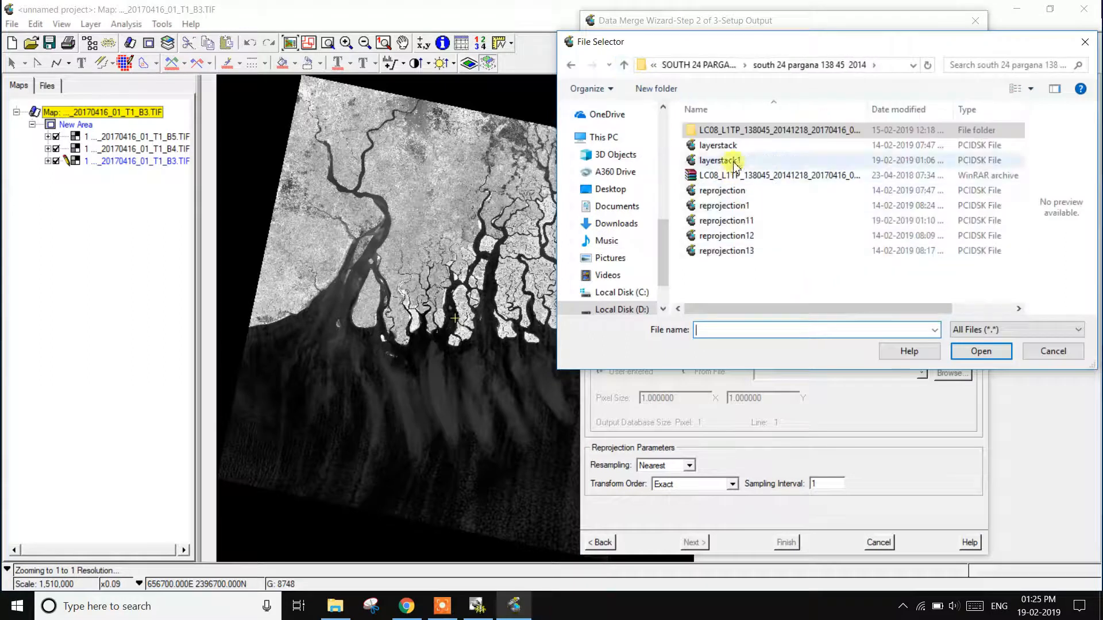
click(767, 329)
click(765, 330)
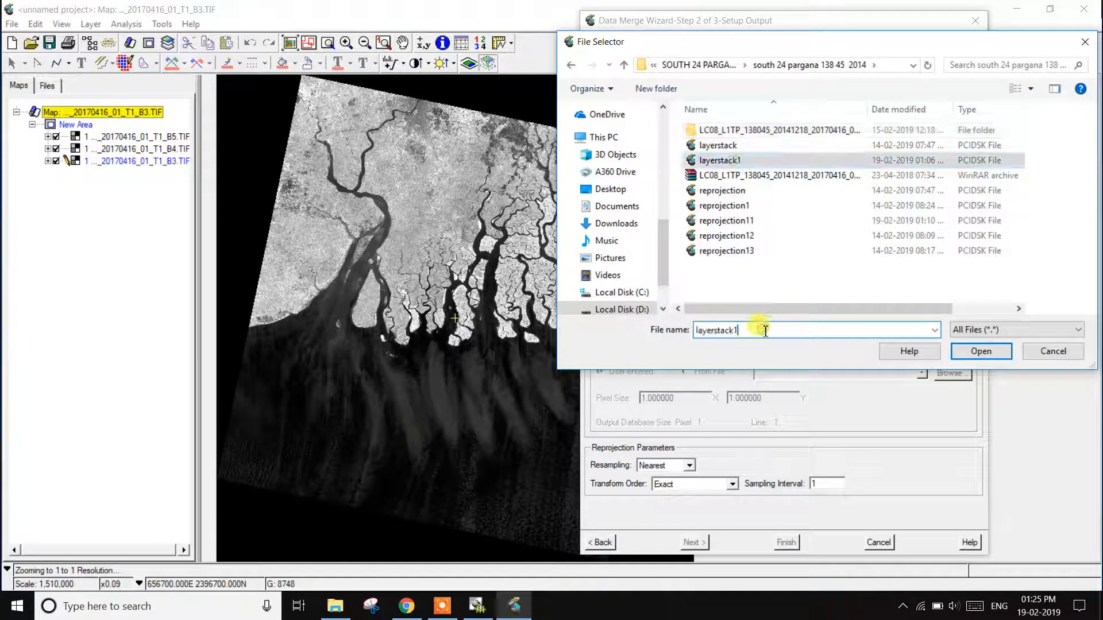
key(BackSpace)
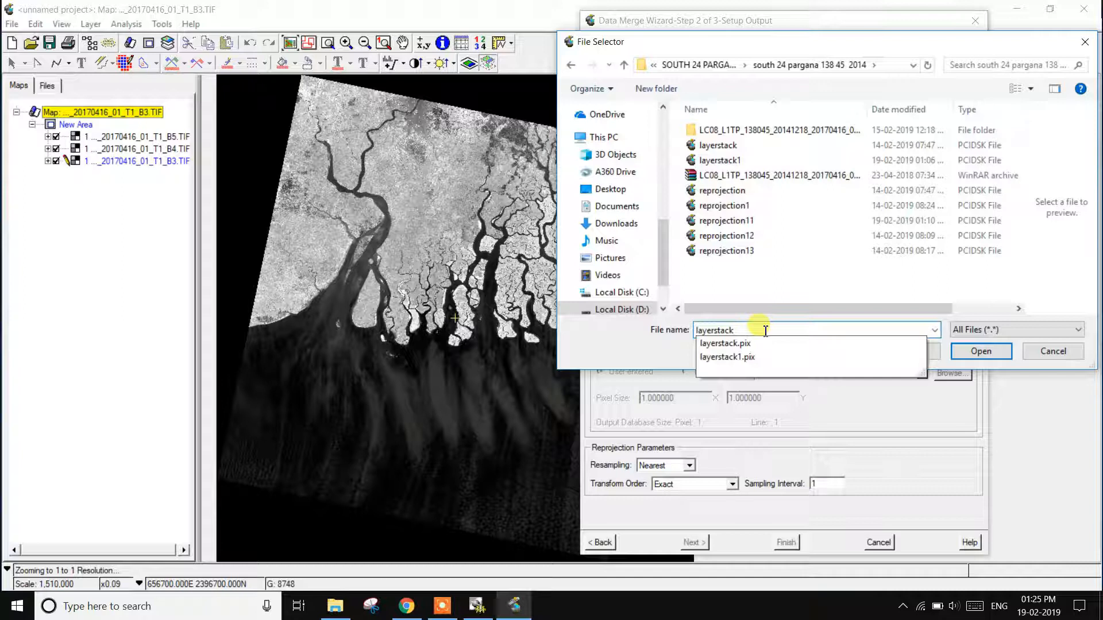
text(9)
click(977, 352)
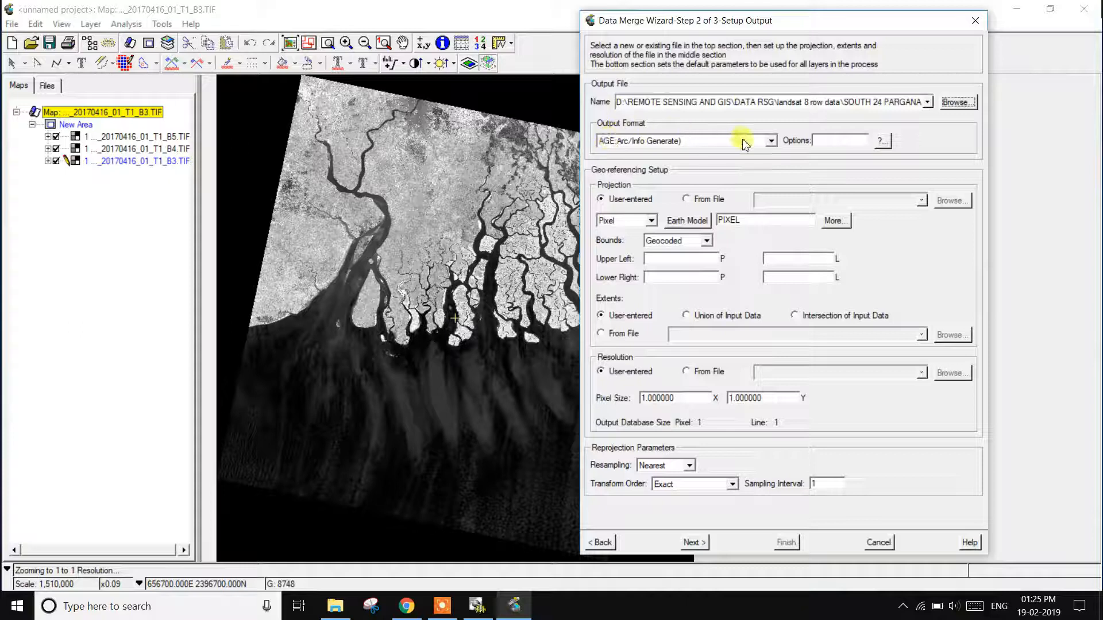
Step: Set the merge output format to PIX:PCIDSK
click(771, 140)
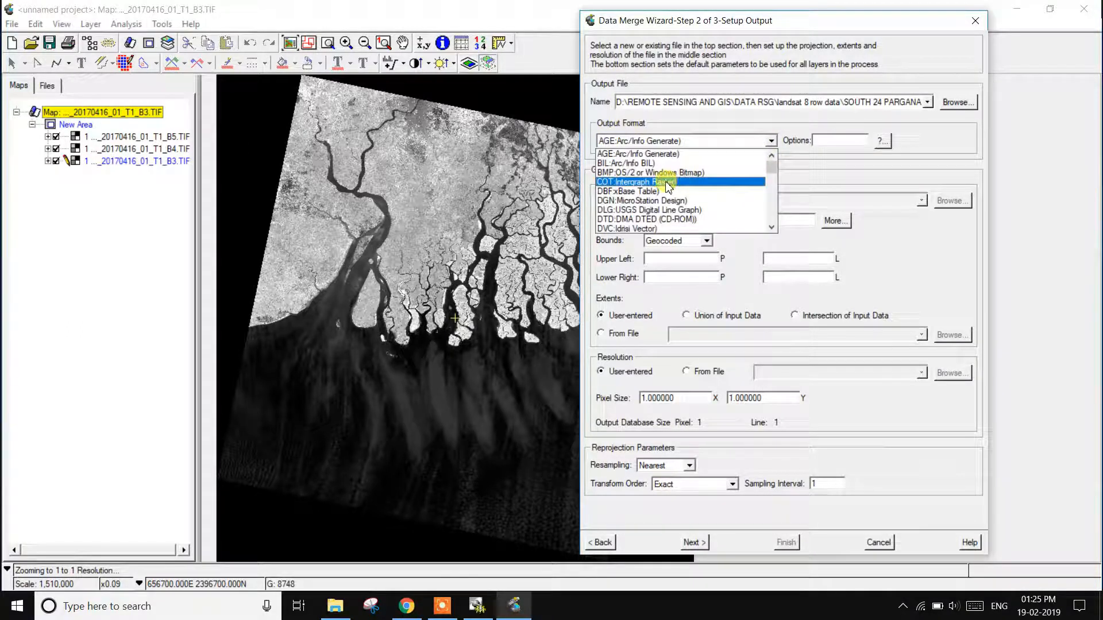
scroll(675, 219, down, 3)
scroll(675, 223, down, 2)
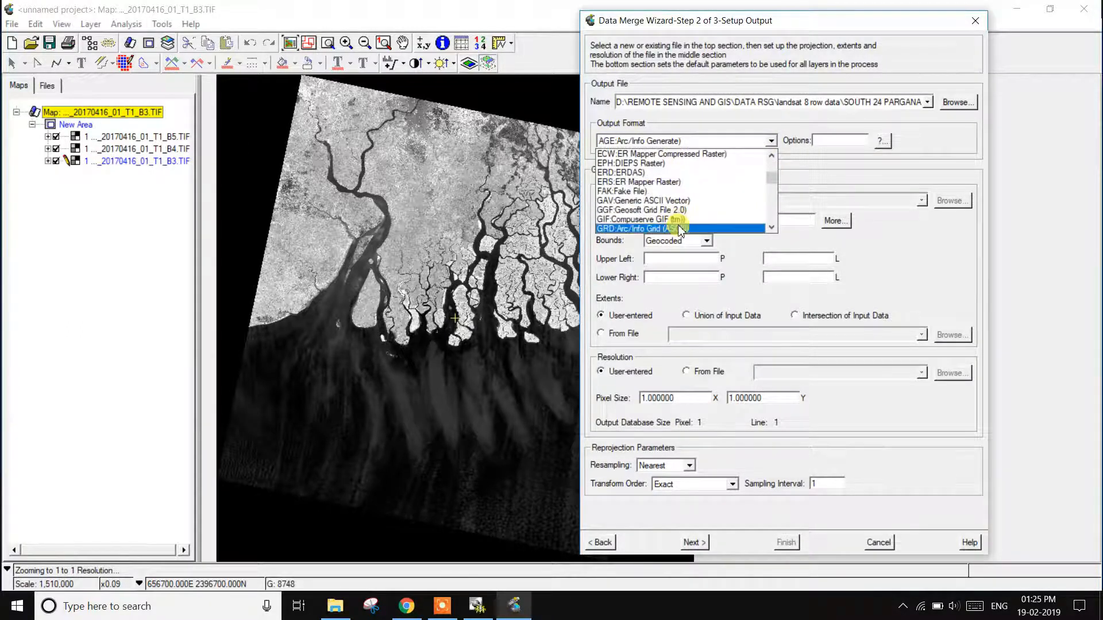
key(p)
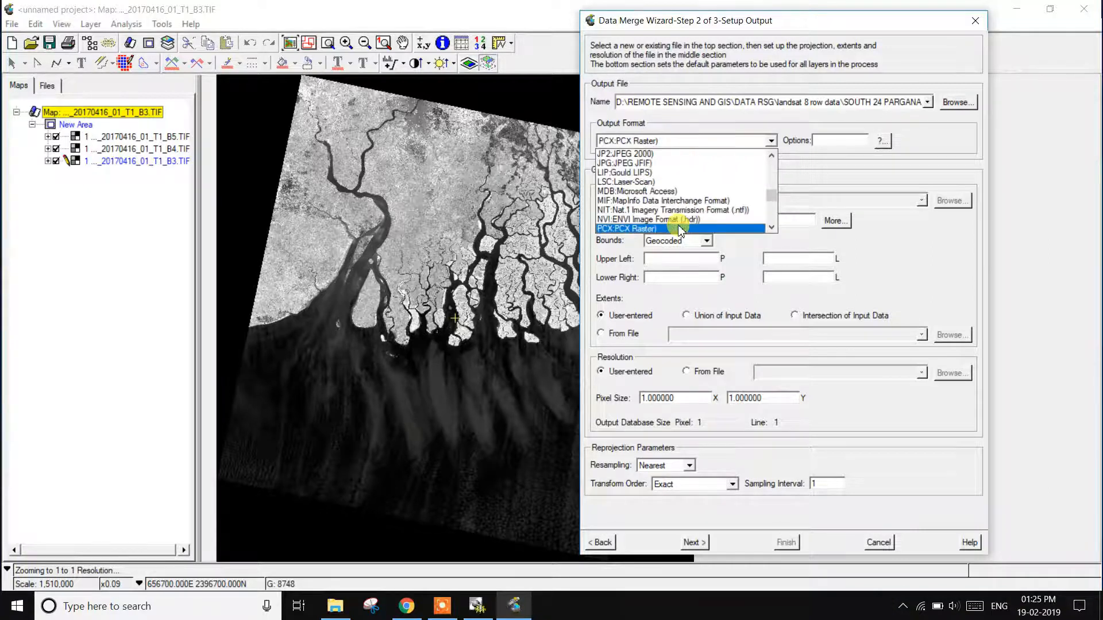
scroll(678, 225, down, 1)
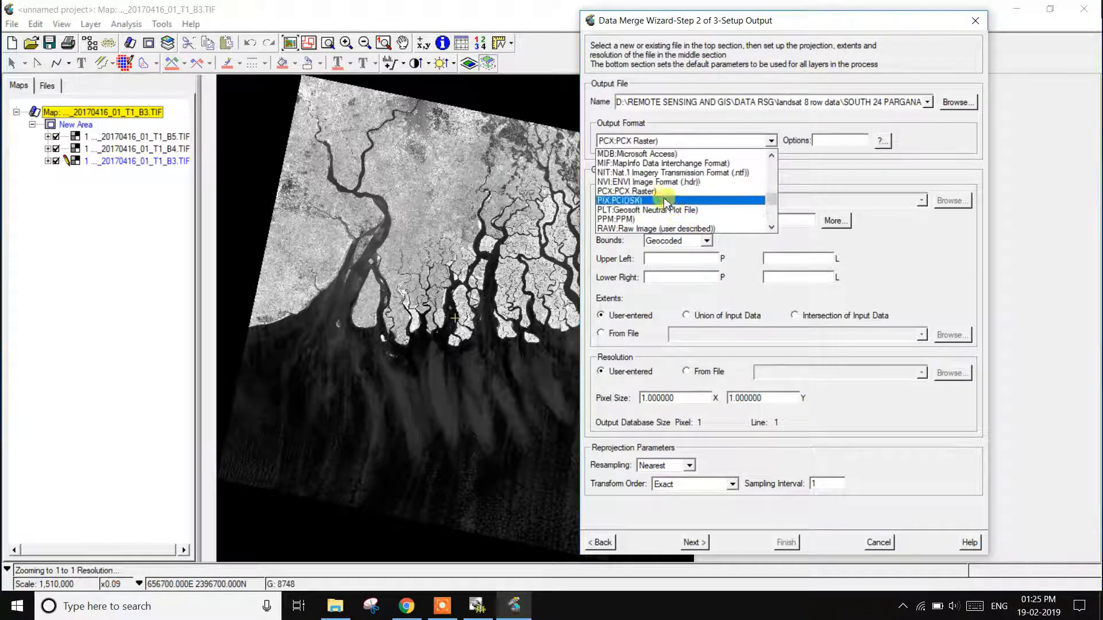
click(665, 201)
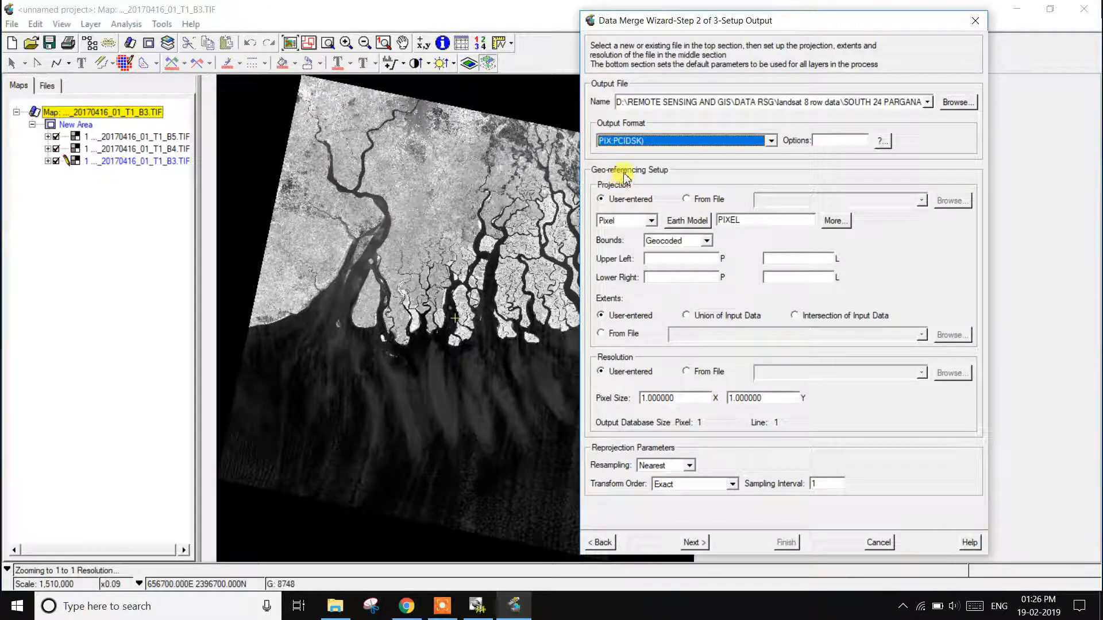
Step: Take the output projection from a file, using the first available Landsat band image
click(708, 201)
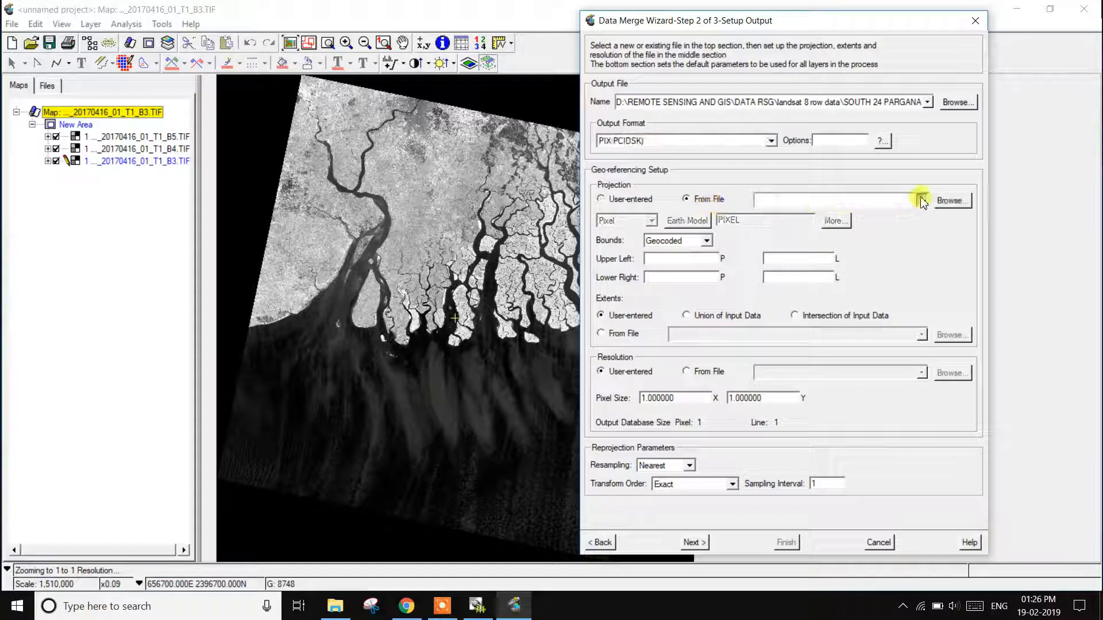
click(921, 200)
click(807, 217)
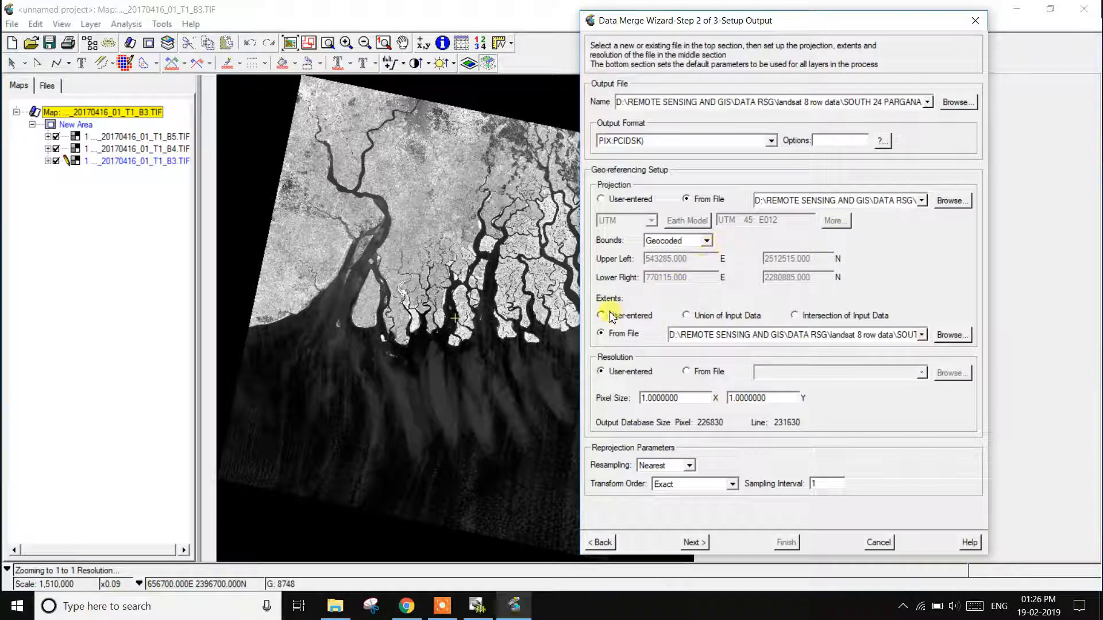
Step: Take the output resolution from a file, using the first available Landsat band image, and run the merge of the three layers
click(706, 375)
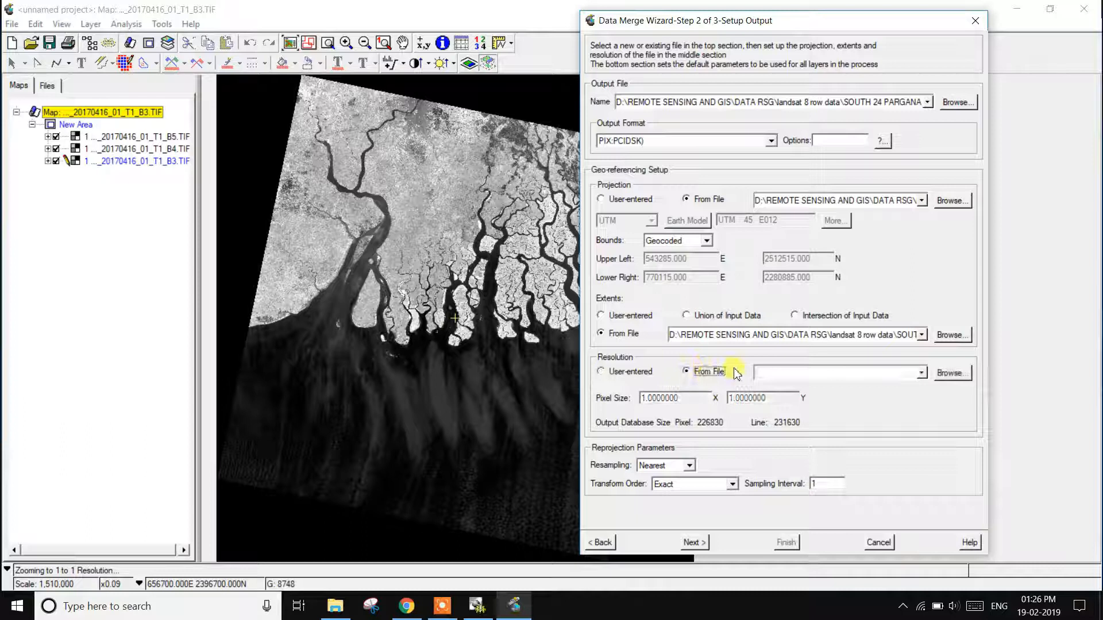
click(921, 373)
click(850, 388)
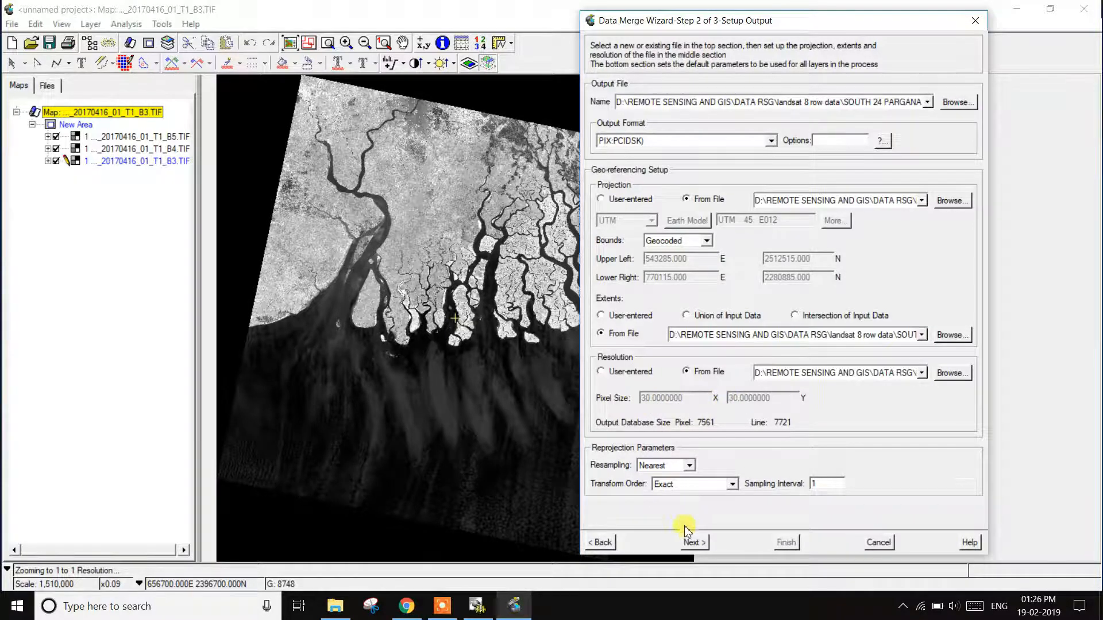
click(696, 543)
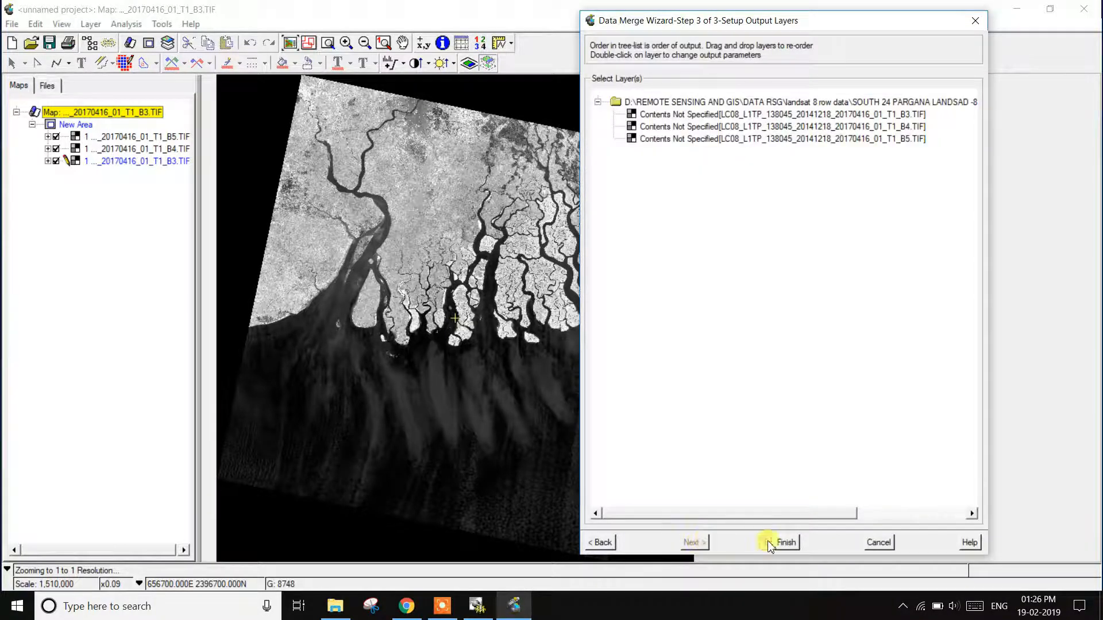
click(786, 543)
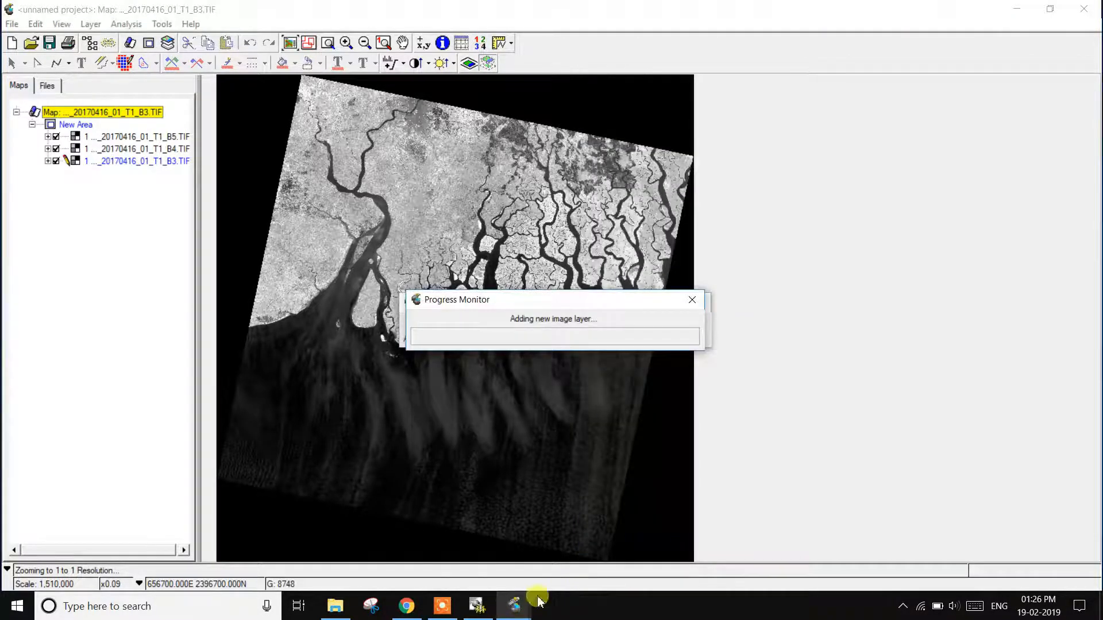
click(458, 612)
click(726, 591)
click(726, 590)
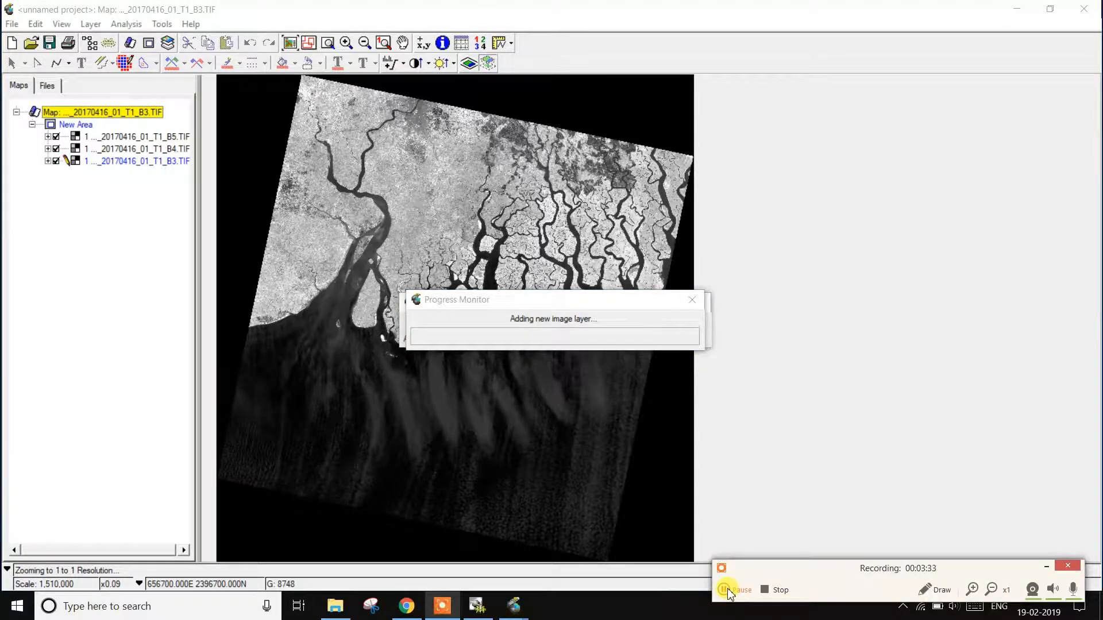
click(727, 591)
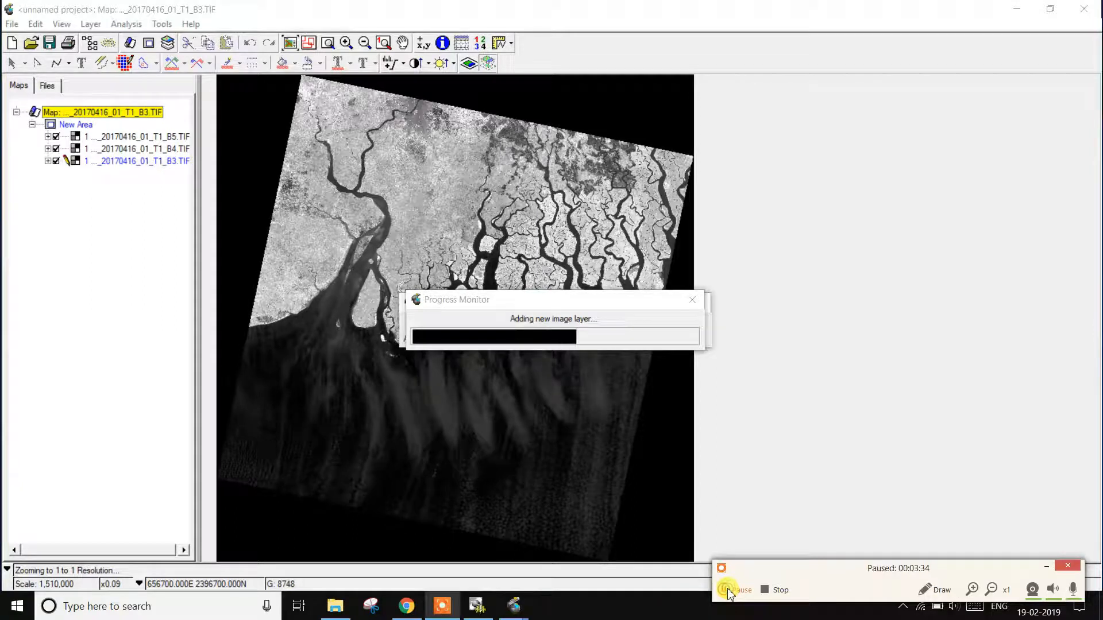
click(728, 590)
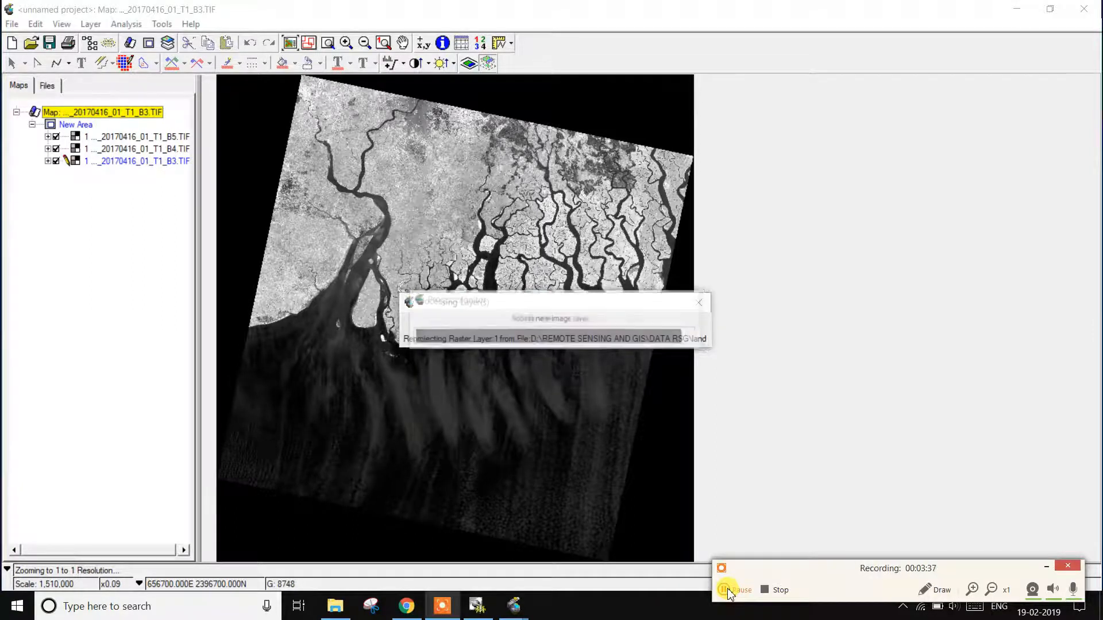
click(727, 591)
click(741, 591)
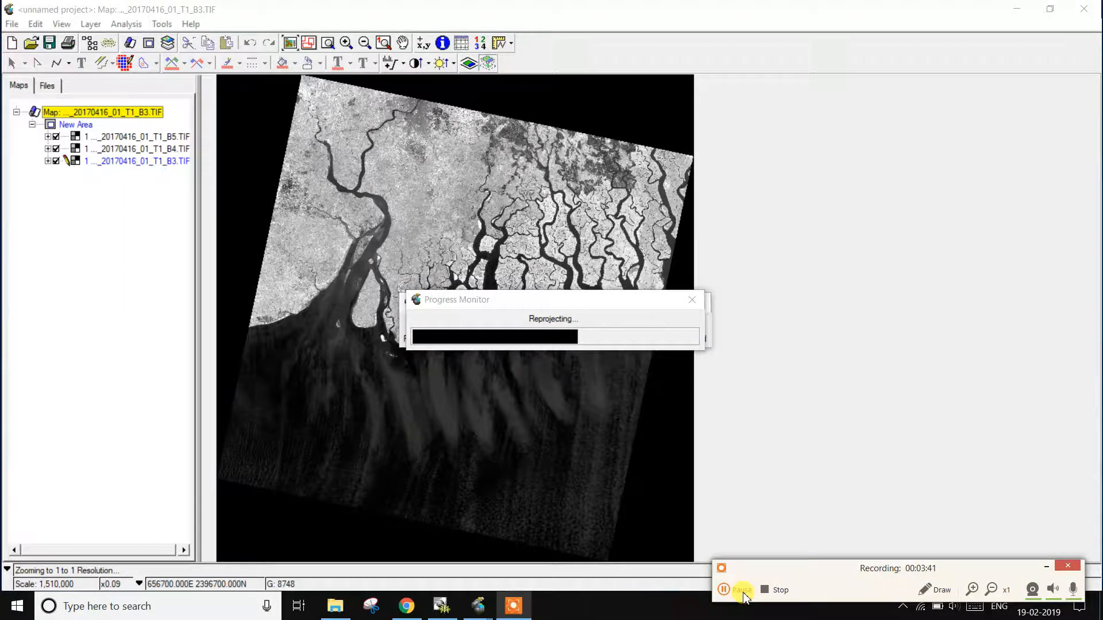
click(742, 590)
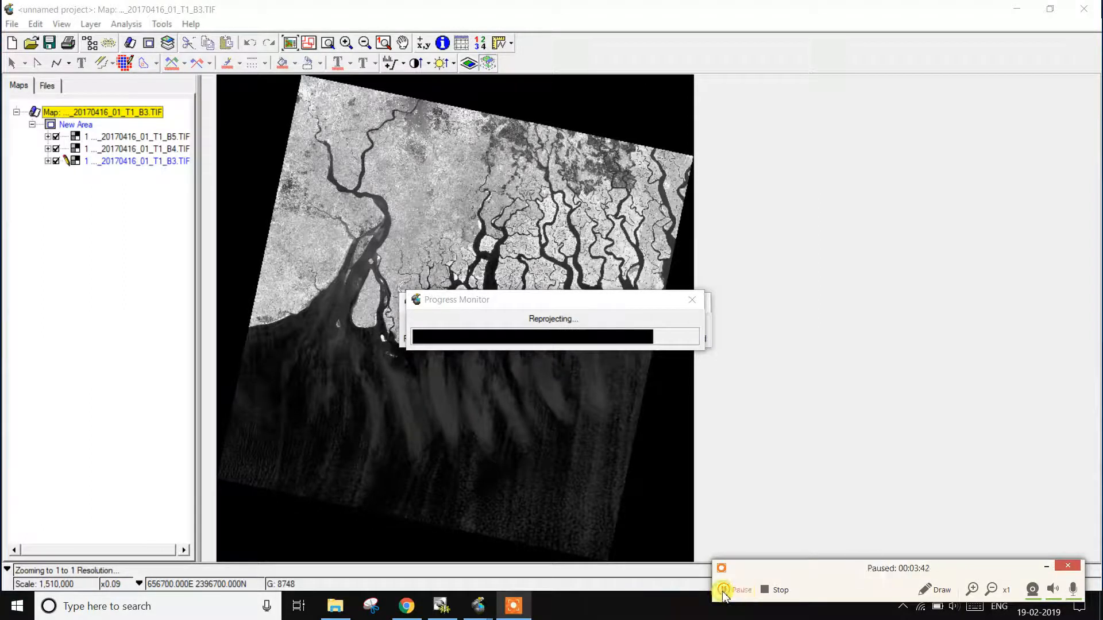
click(724, 590)
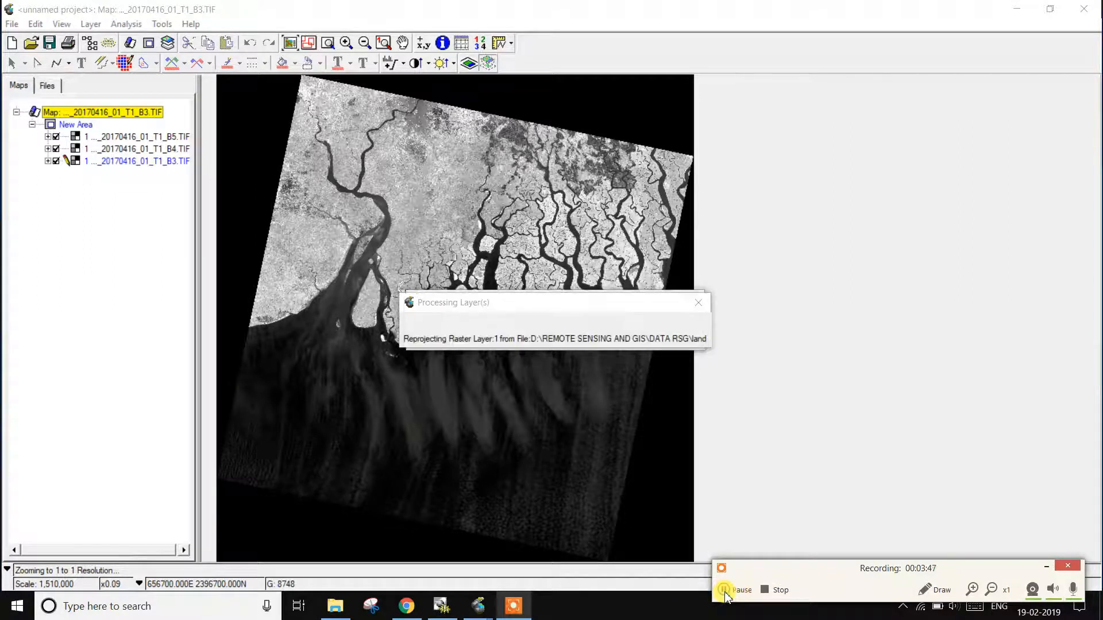
click(1046, 568)
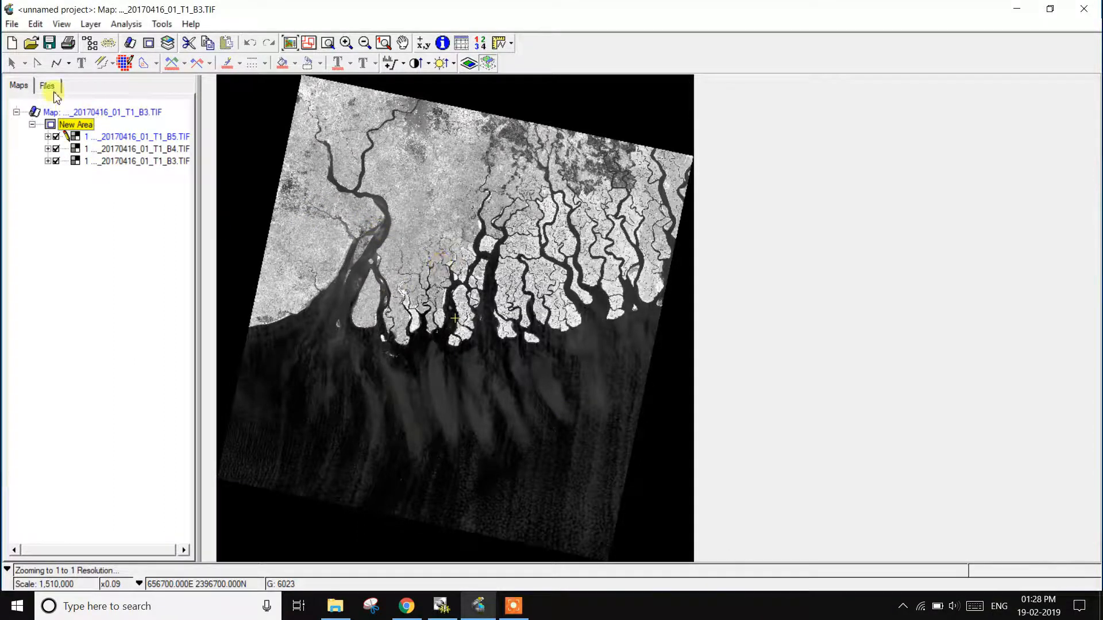
Step: Start a new project without saving the current one and open layerstack9 from the south 24 pargana 138 45 2014 folder
click(12, 42)
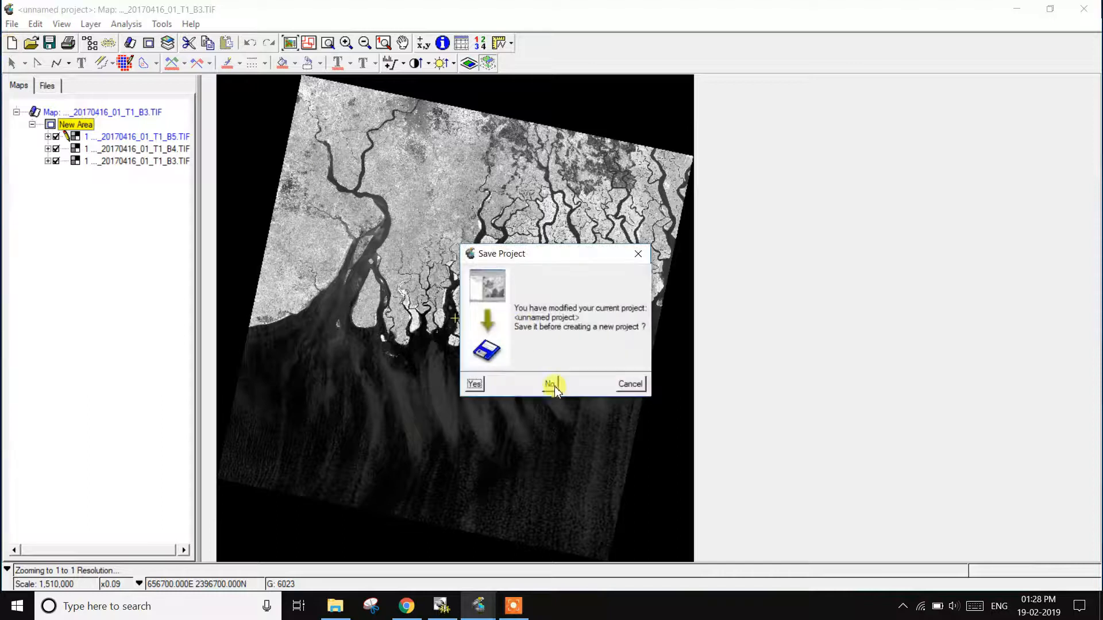
click(553, 385)
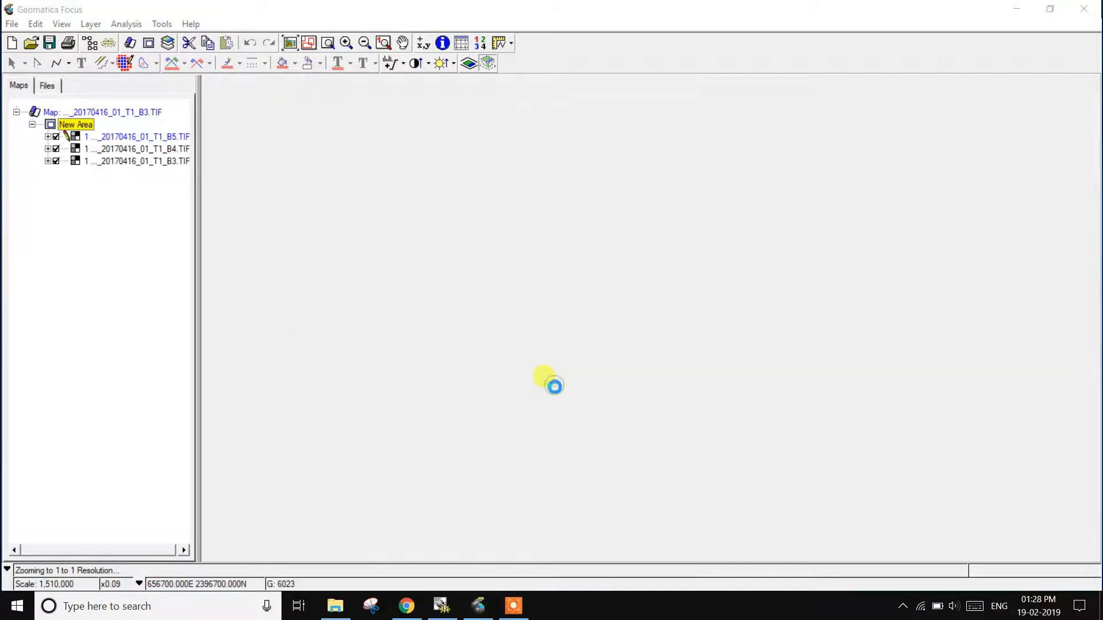
click(27, 45)
click(72, 141)
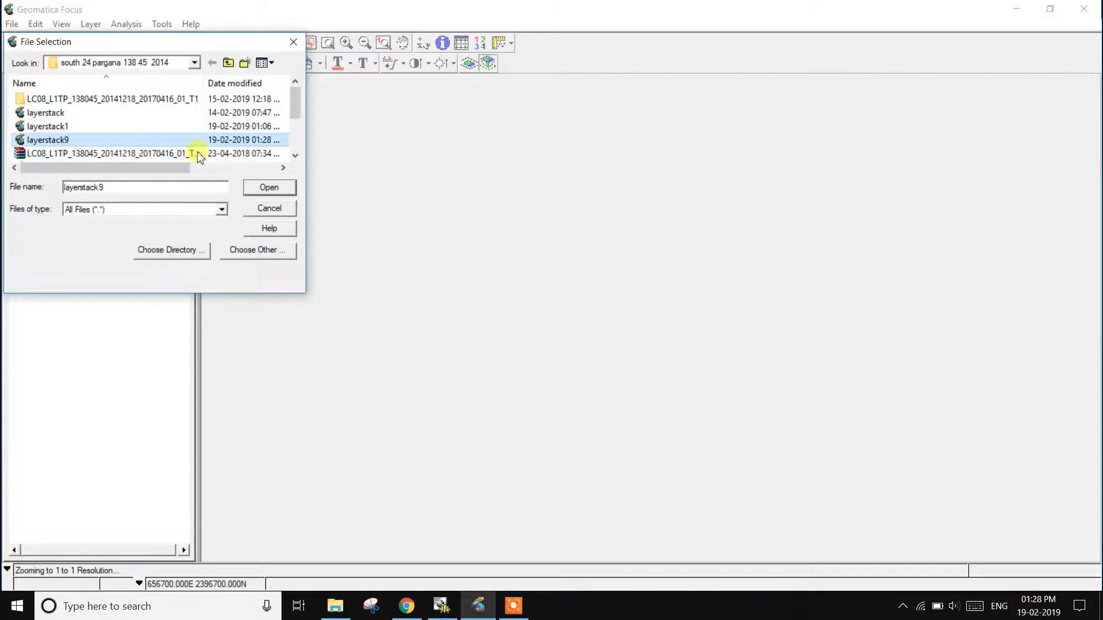
click(289, 187)
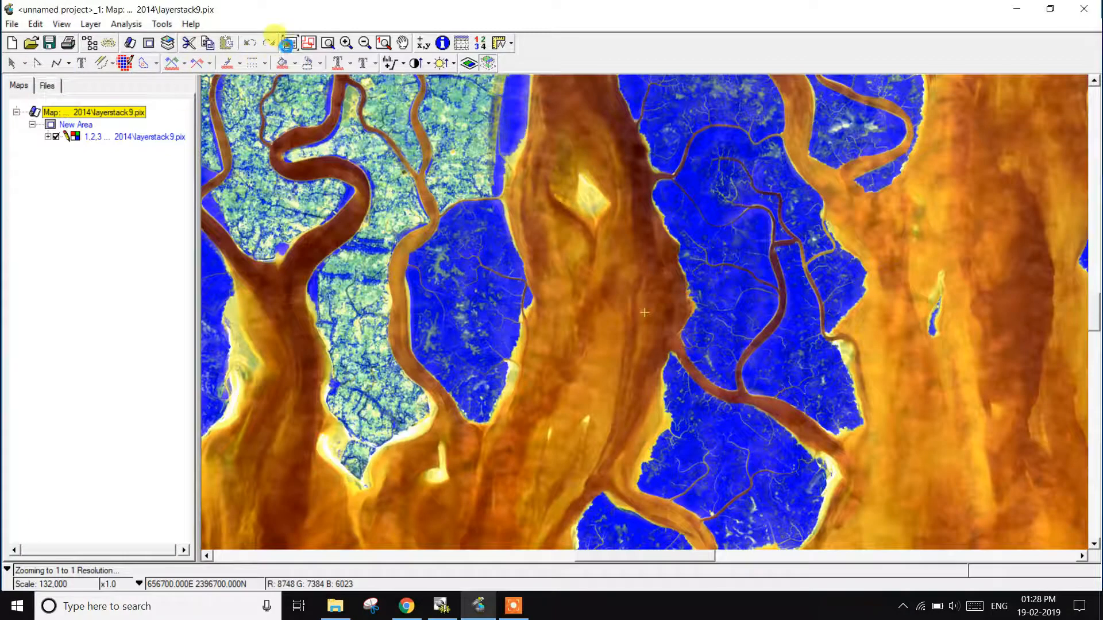
click(288, 43)
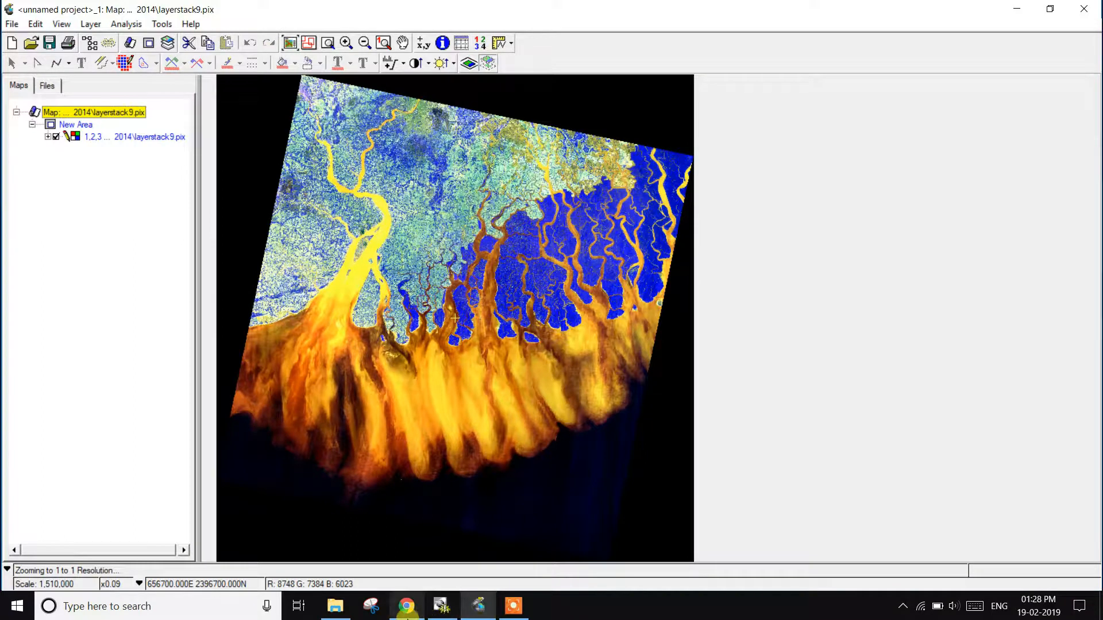
click(513, 606)
click(730, 590)
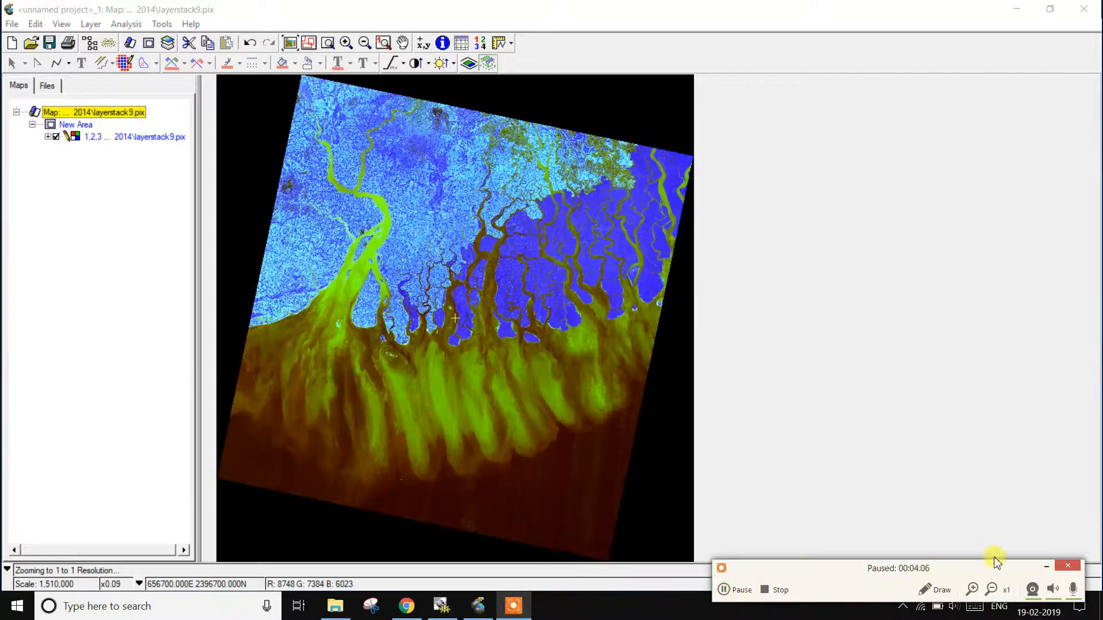
click(1044, 569)
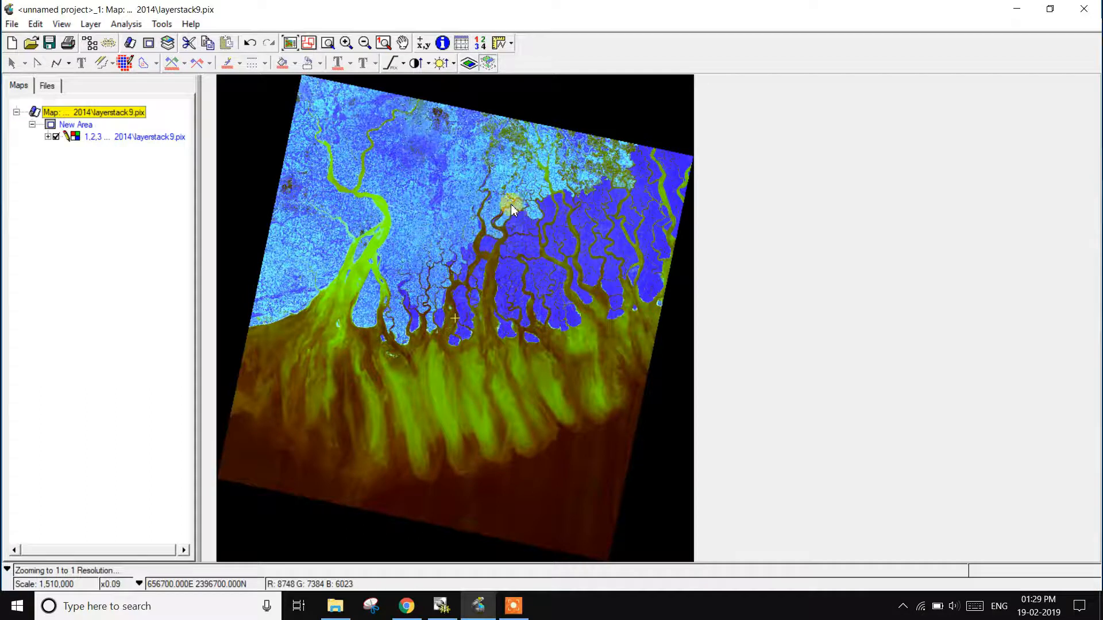
Step: Use the RGB Mapper to assign layer 3 of layerstack9.pix to red and layer 1 to blue
click(91, 24)
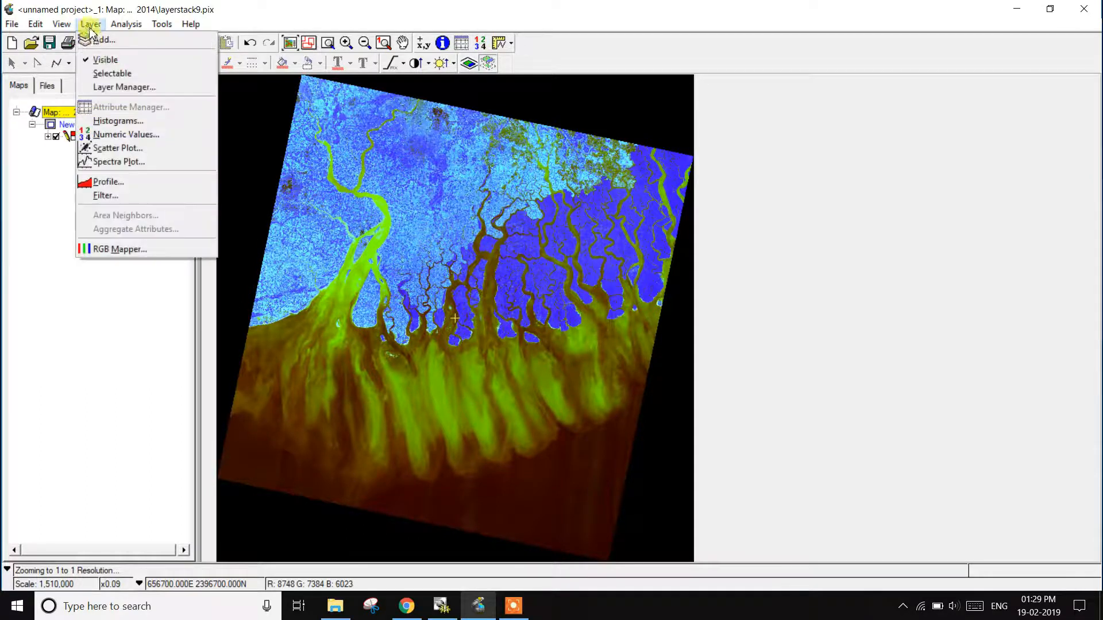
click(129, 250)
click(480, 341)
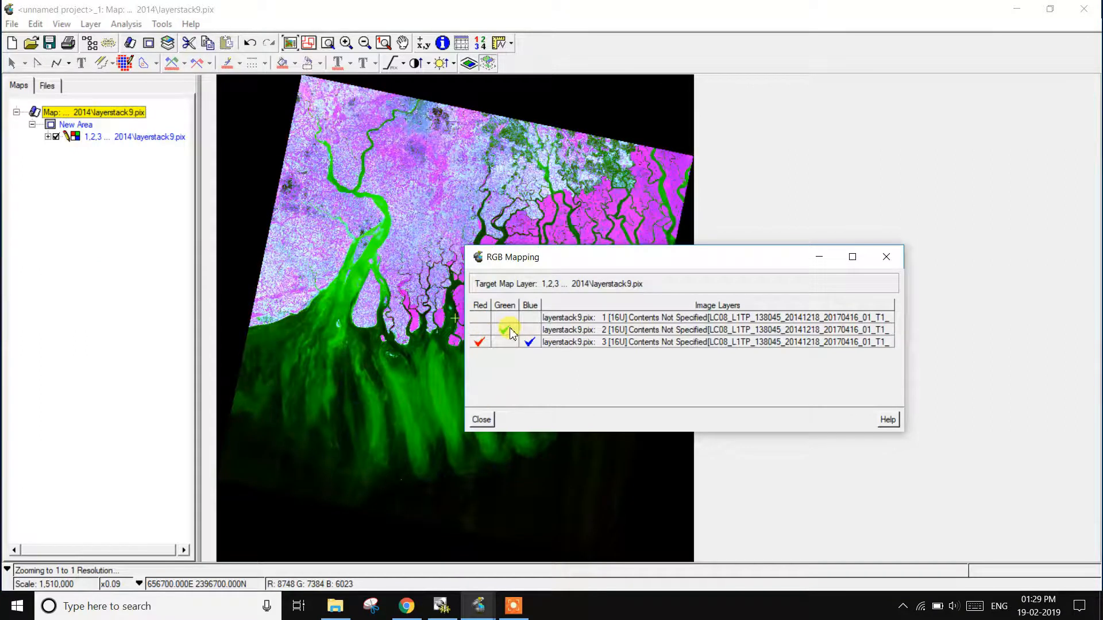
click(529, 318)
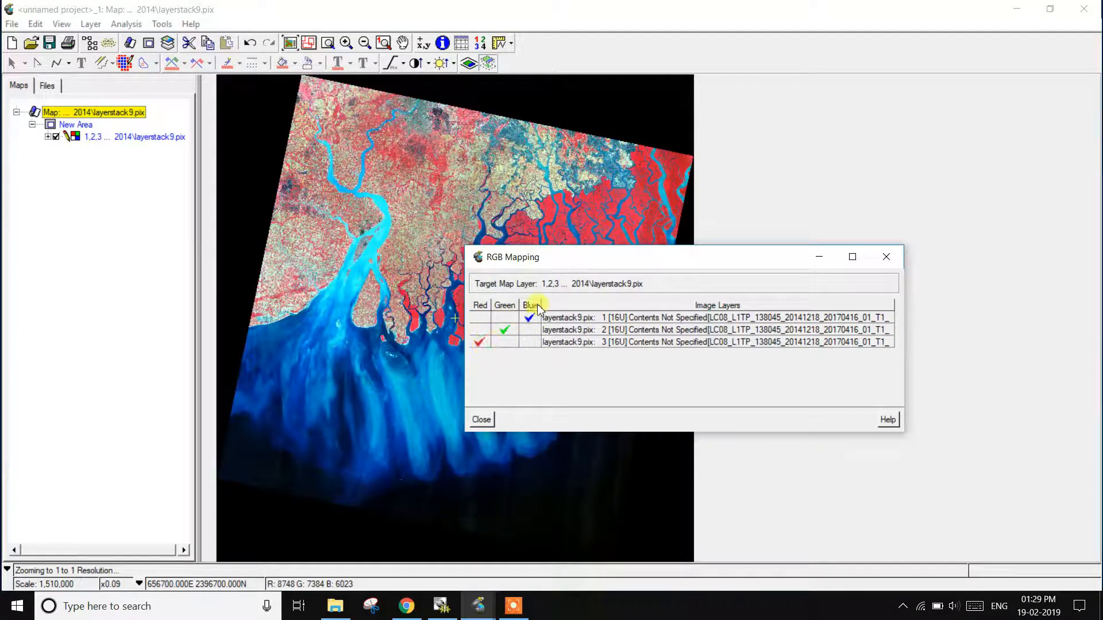
click(481, 419)
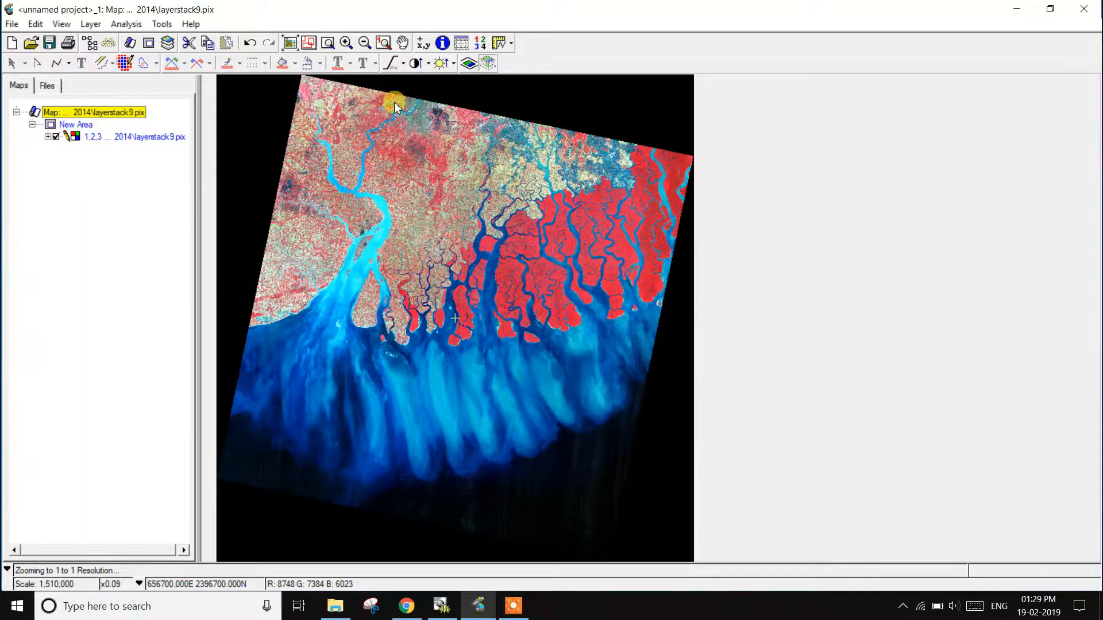
Step: Apply an image enhancement to the layerstack9.pix composite and select its layer in the map tree
click(401, 66)
click(432, 104)
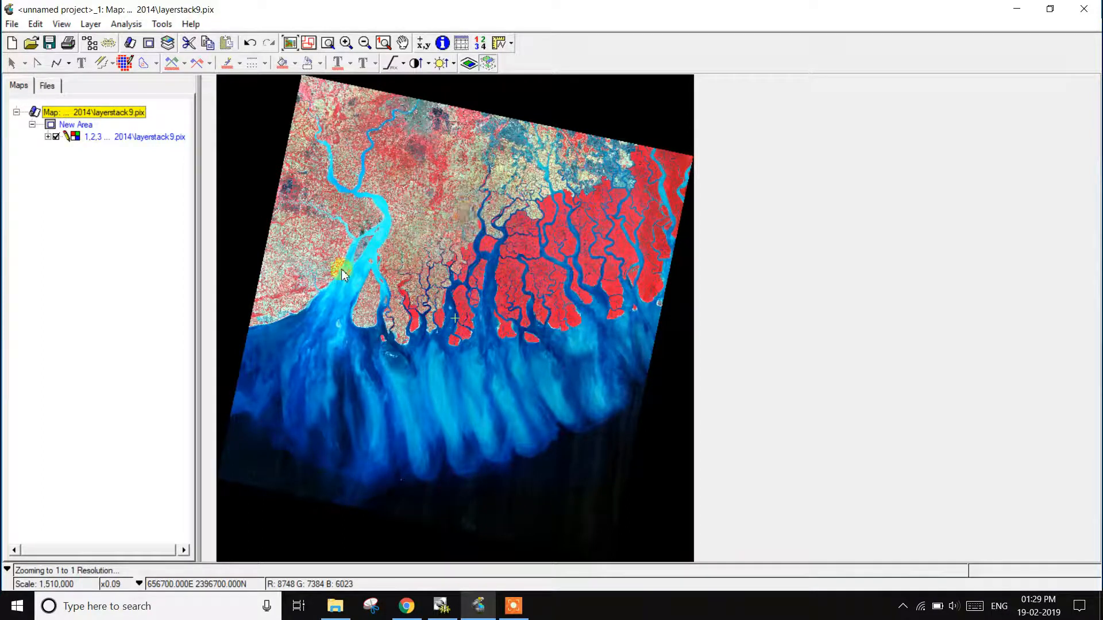
click(122, 137)
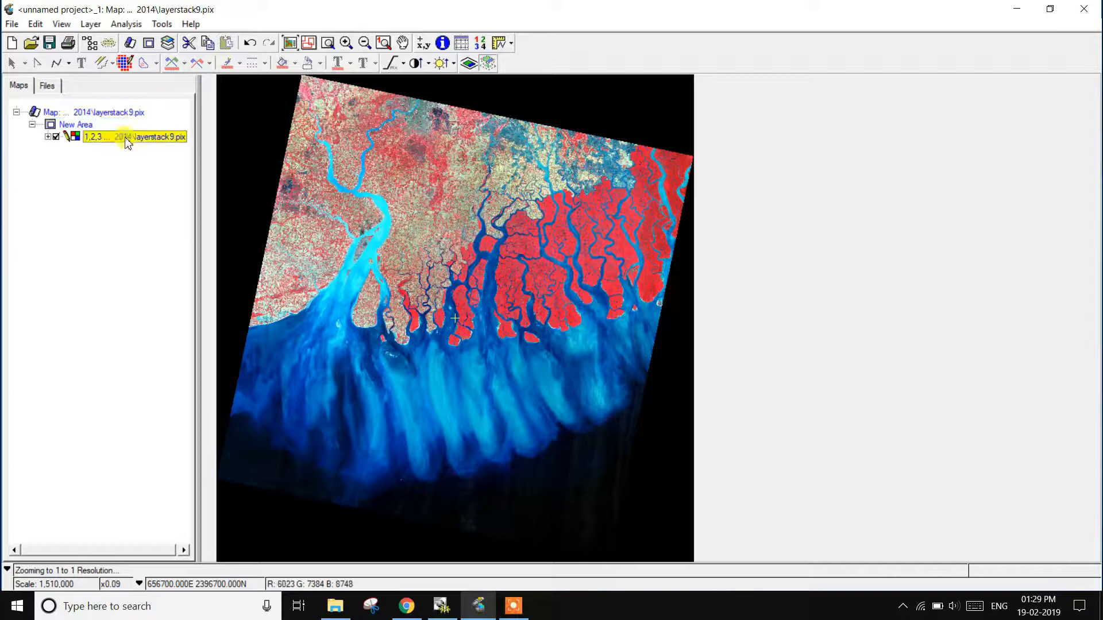
click(512, 606)
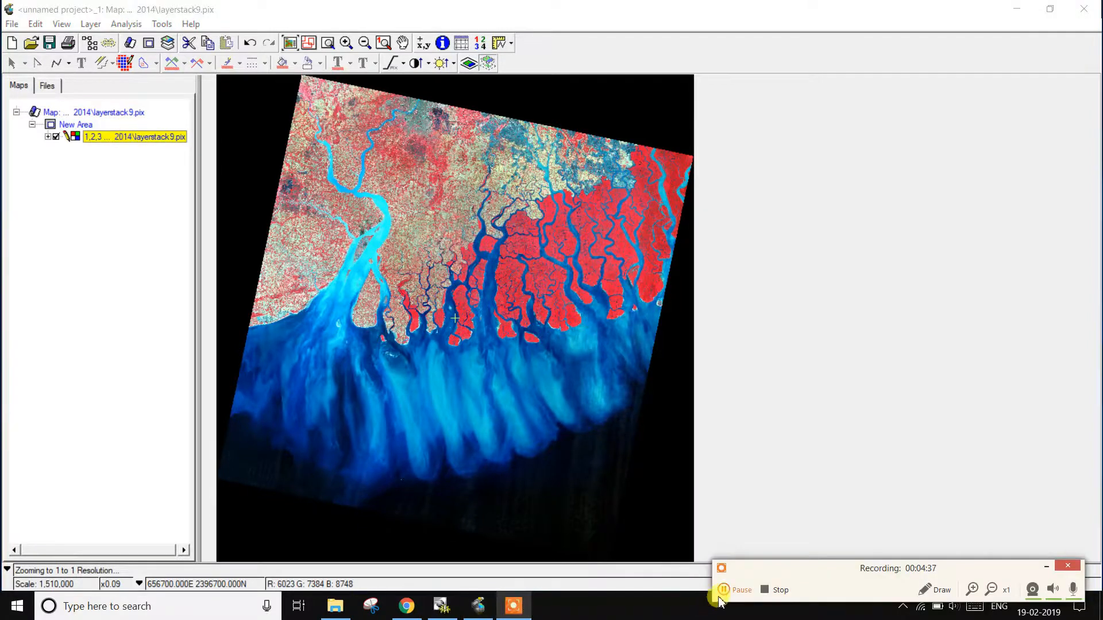
click(724, 590)
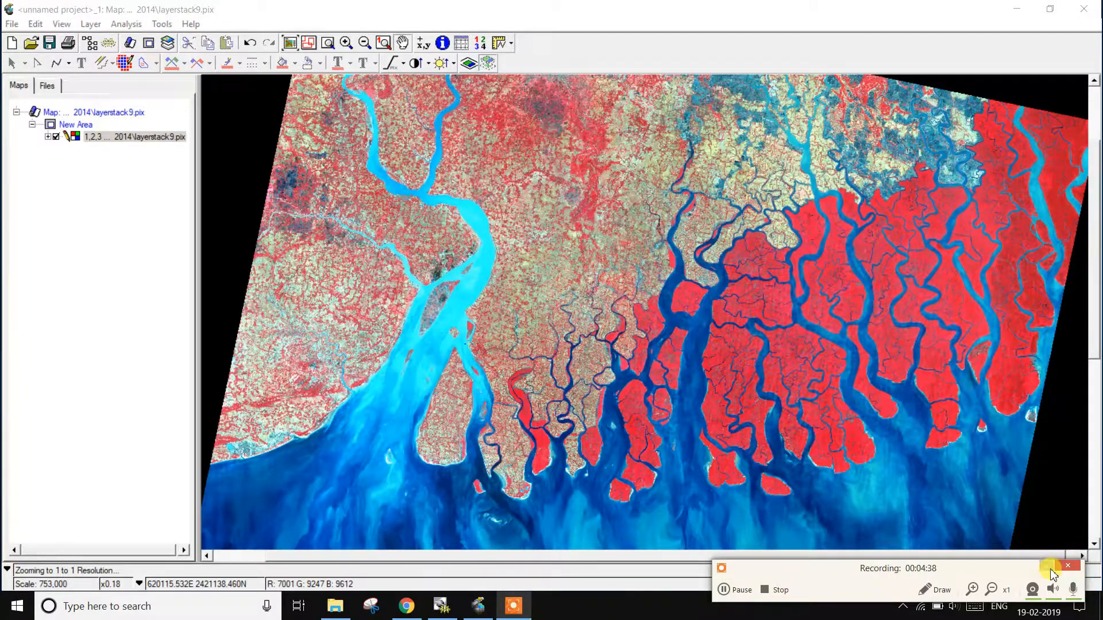
click(1046, 567)
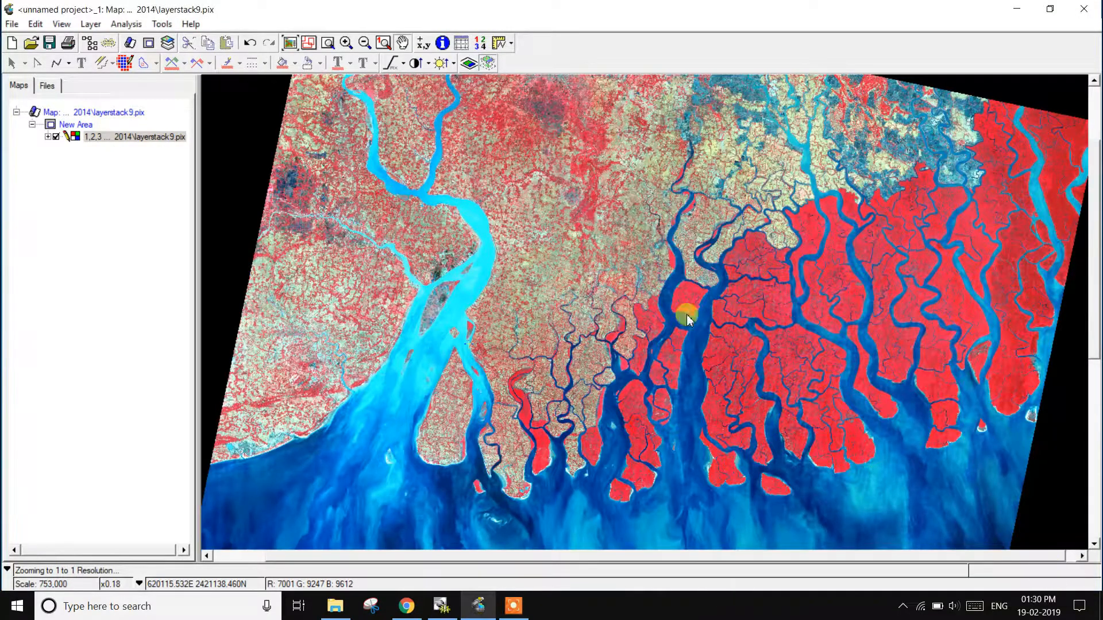
click(161, 23)
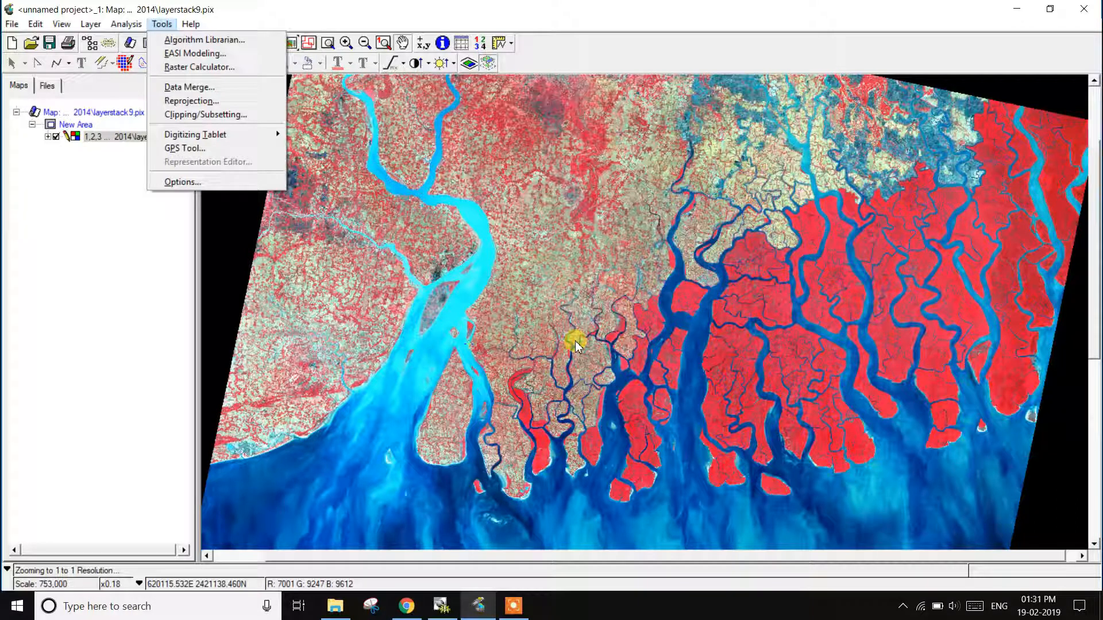
click(512, 605)
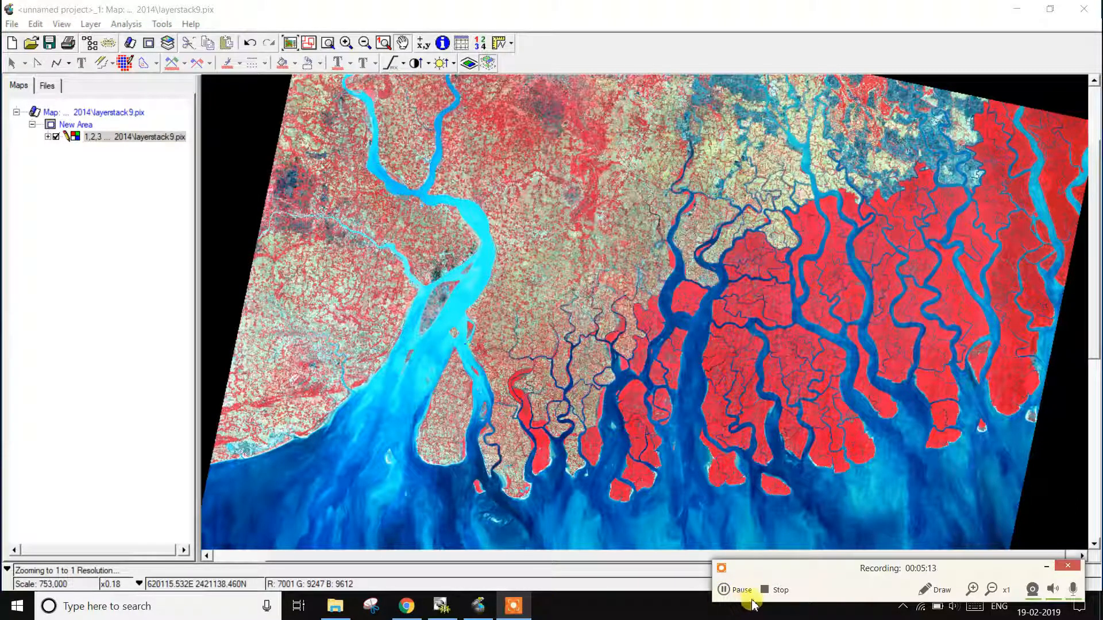